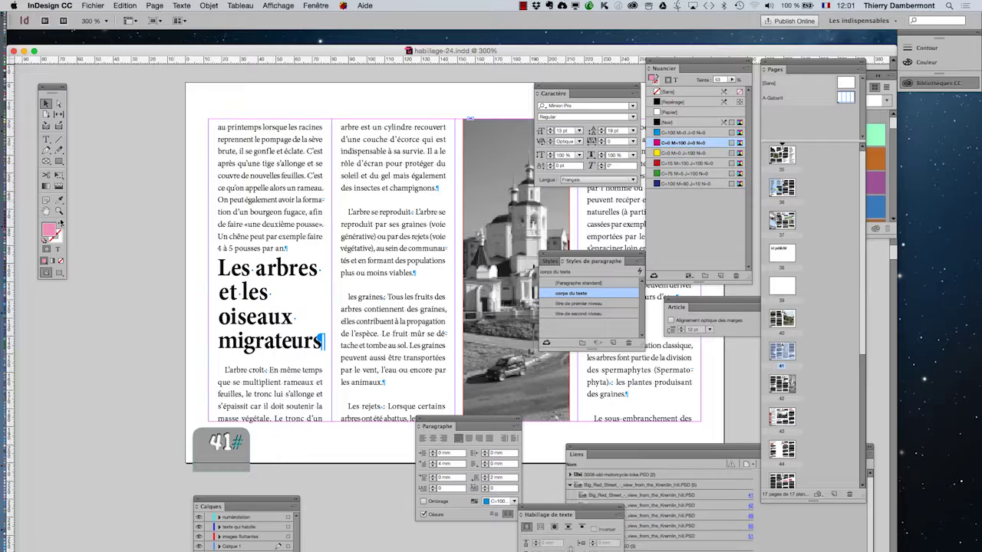
- Set the paragraph start of the "titre de premier niveau" style to "Page suivante" in its flow options
left_click(46, 211)
left_click_drag(149, 263, 91, 225)
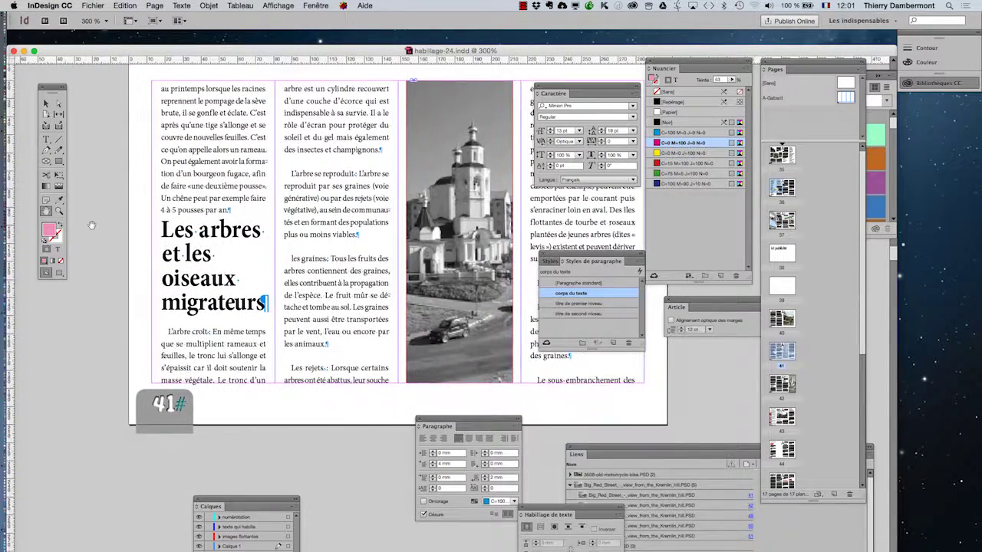
left_click(46, 104)
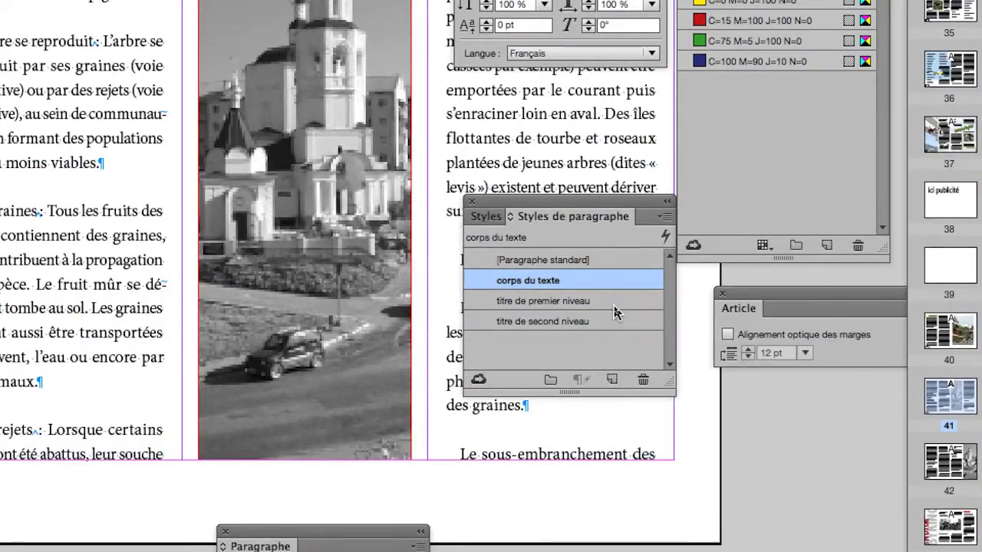
double_click(615, 305)
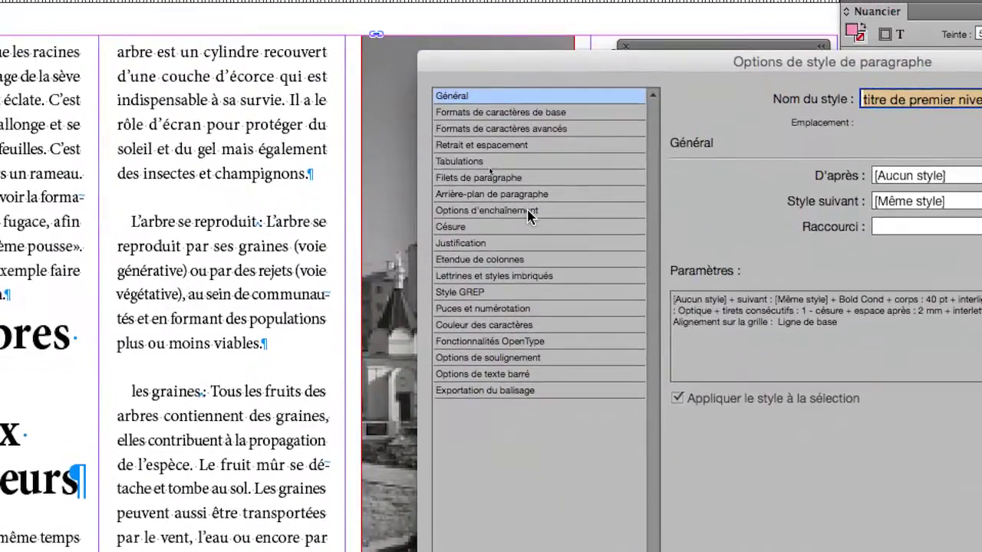
left_click(325, 31)
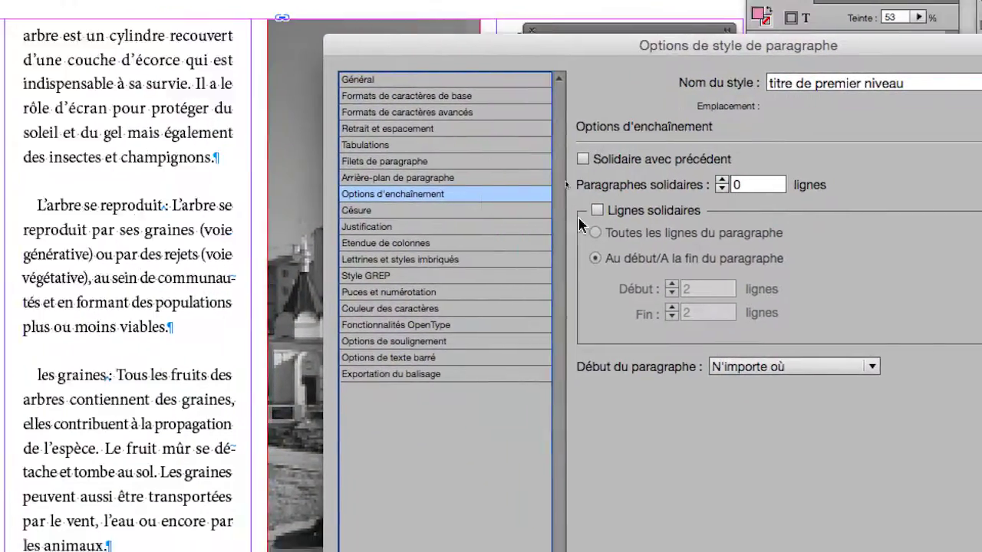
left_click(782, 369)
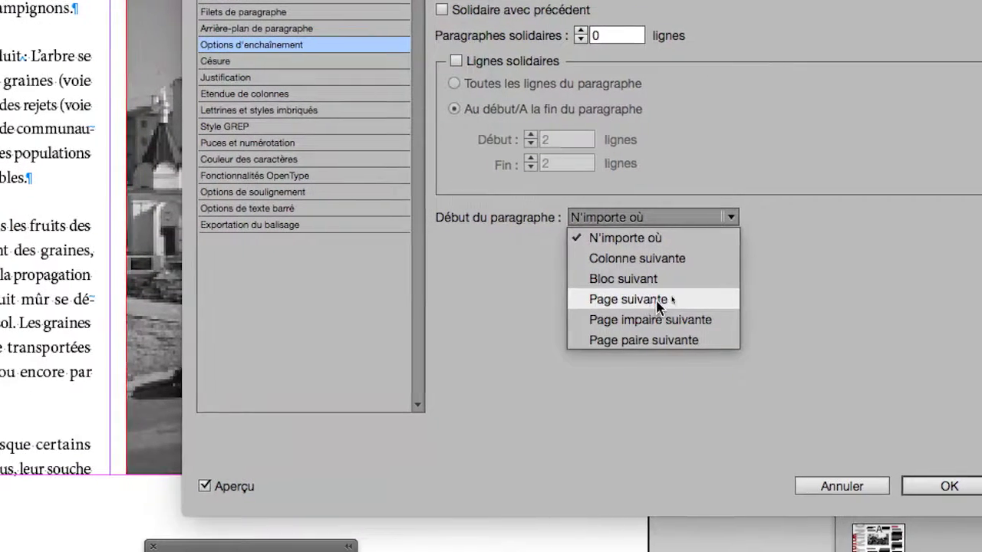
left_click(656, 301)
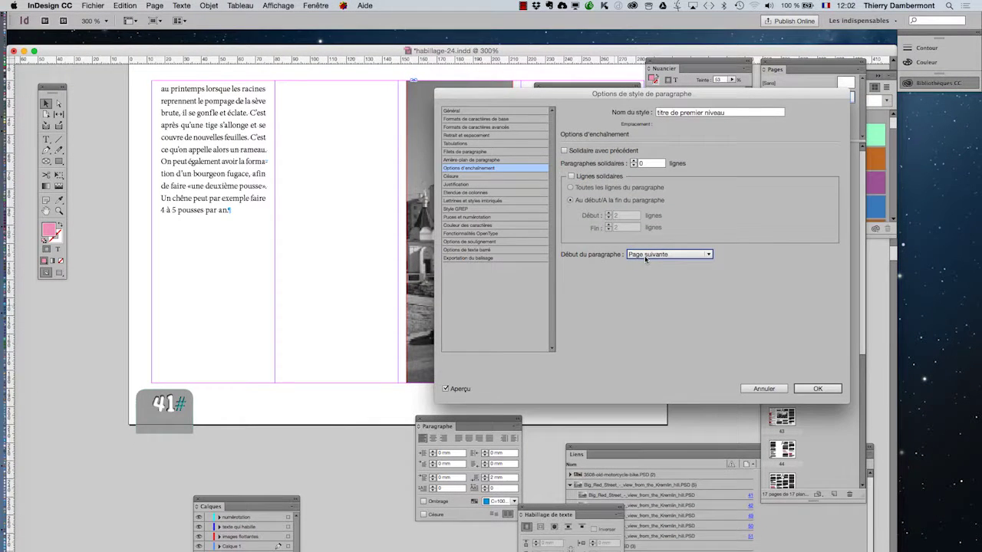
left_click(818, 389)
- Examine pages 41 and 42 to see where the heading "Les arbres et les oiseaux migrateurs" and its following text fall
key("super+minus")
key("super+minus")
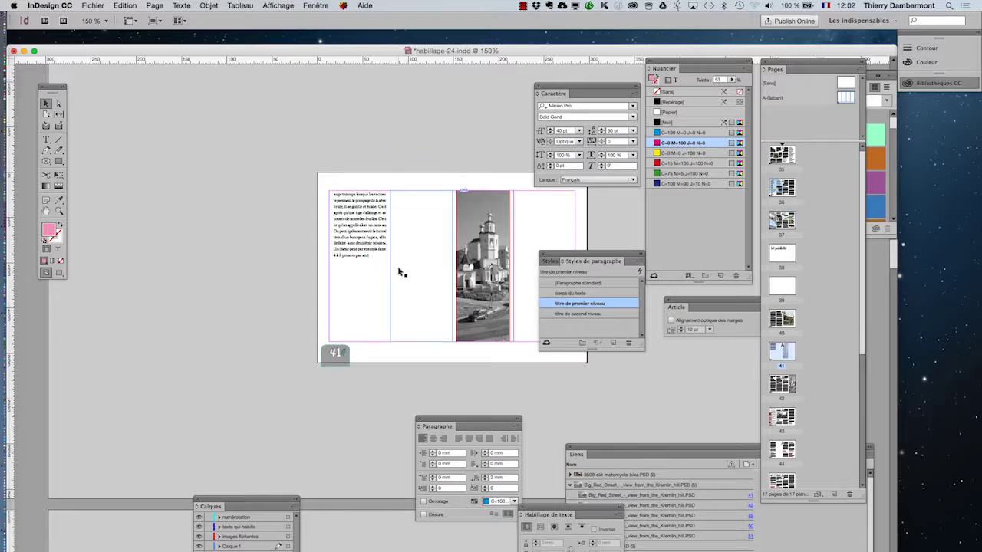
scroll(399, 275, "up", 10)
scroll(399, 270, "up", 10)
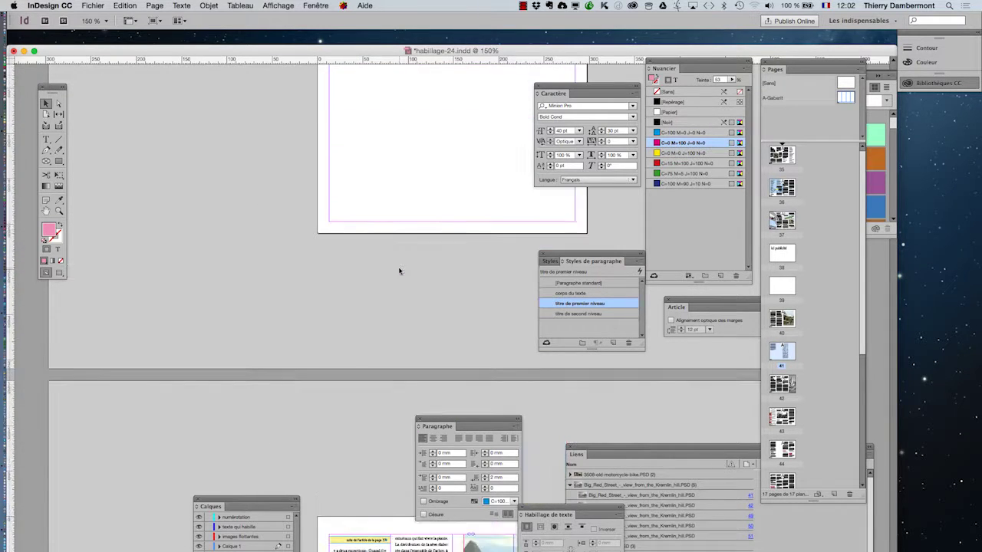
scroll(399, 270, "down", 15)
scroll(399, 270, "down", 20)
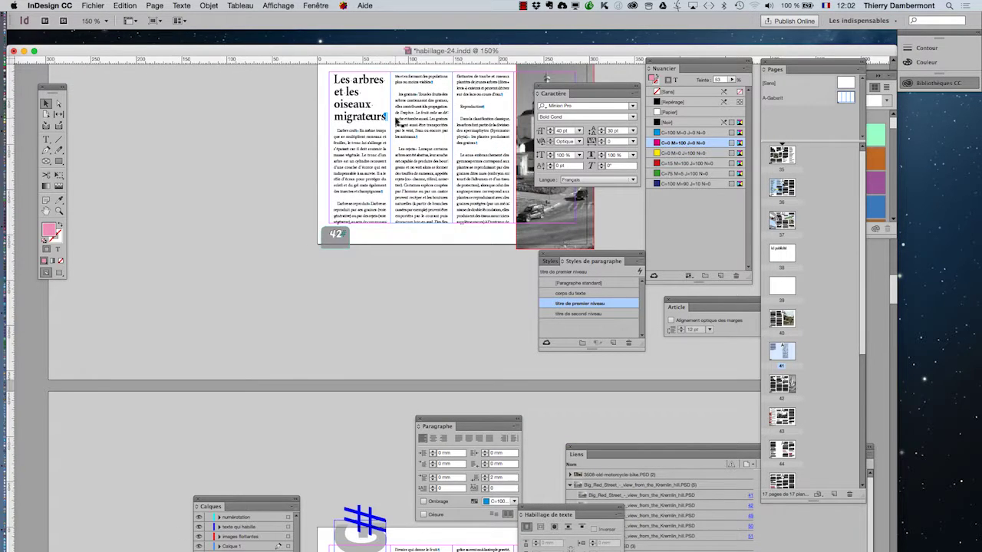
scroll(397, 123, "up", 3)
key("super+equal")
key("super+equal")
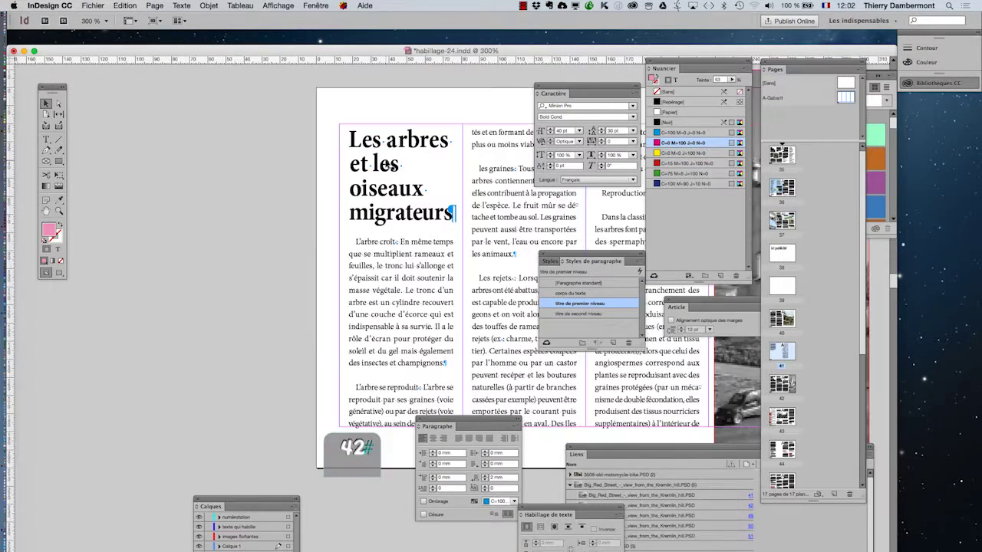
left_click(46, 211)
left_click_drag(419, 221, 277, 282)
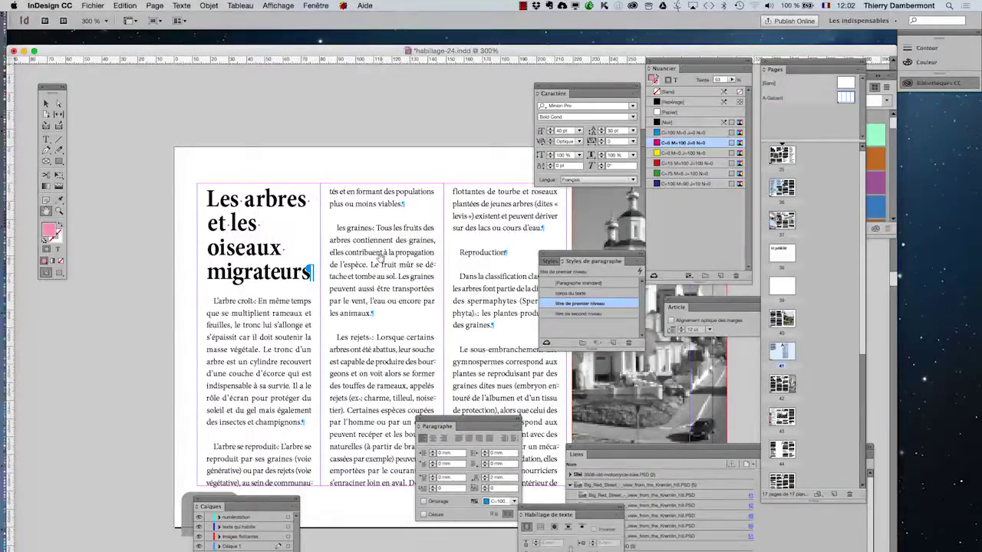
scroll(353, 253, "up", 5)
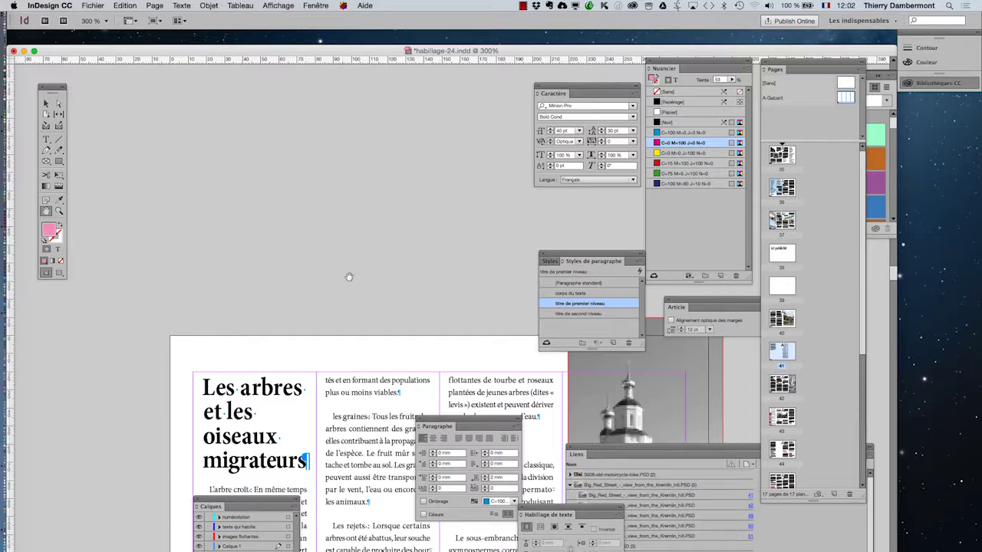
left_click(46, 104)
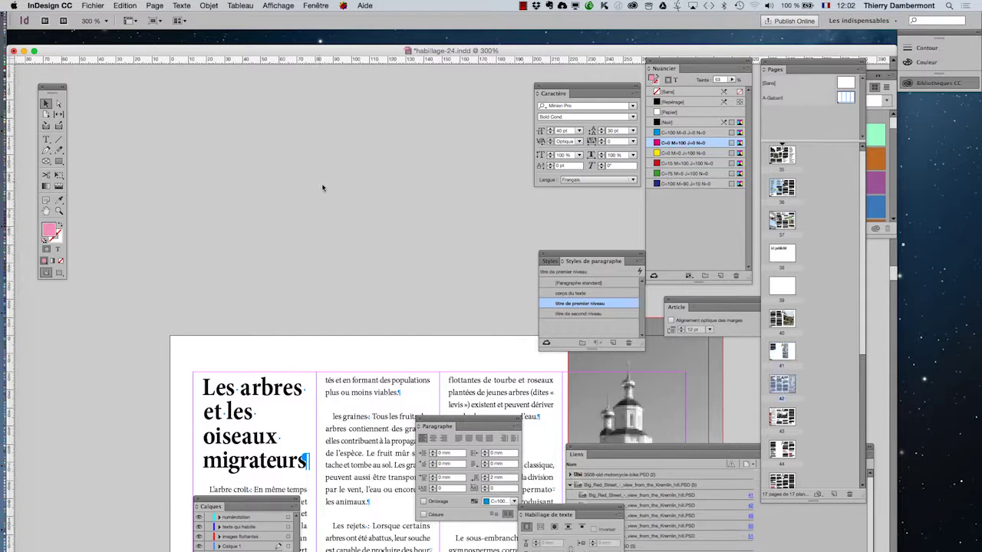
- Review the paragraph start setting in the flow options of the "titre de premier niveau" style
double_click(618, 304)
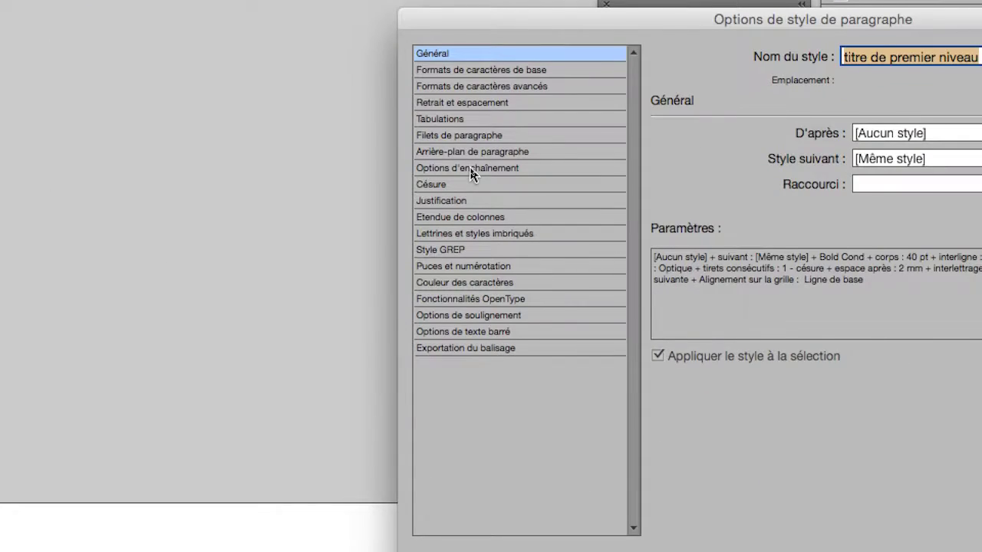
left_click(480, 168)
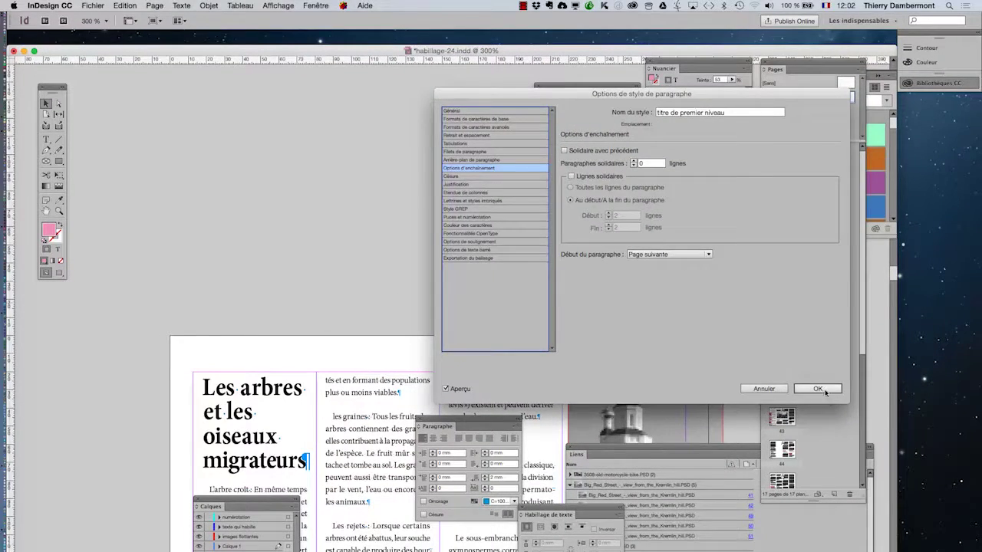
left_click(825, 388)
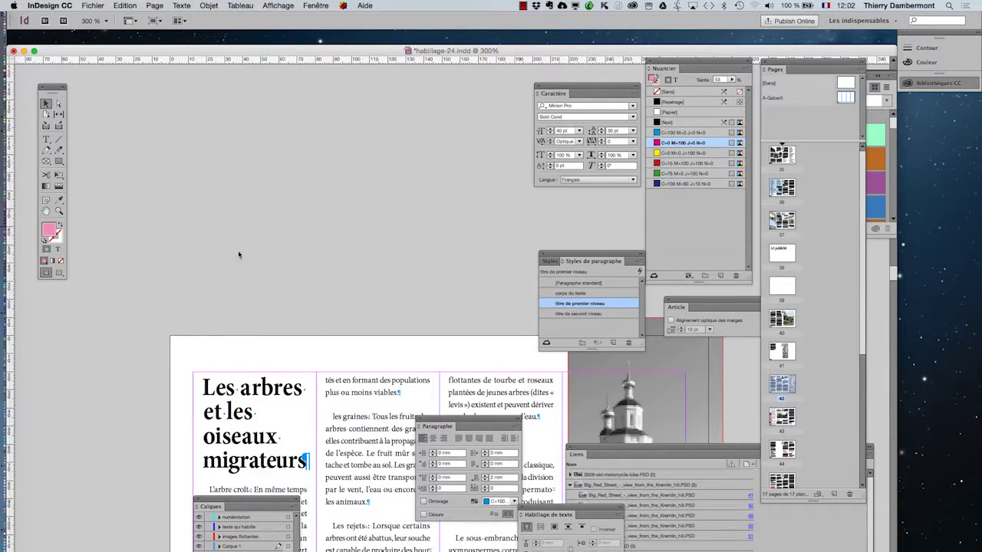
- Compare the text layout on pages 42 and 41, showing page 41 in preview mode without guides
left_click(46, 211)
left_click_drag(300, 339, 213, 198)
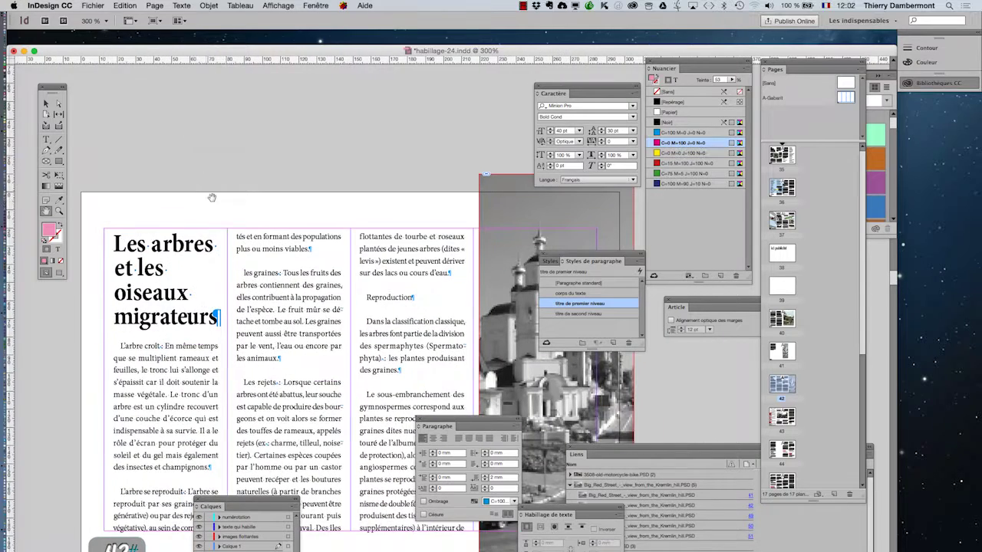
key("super+minus")
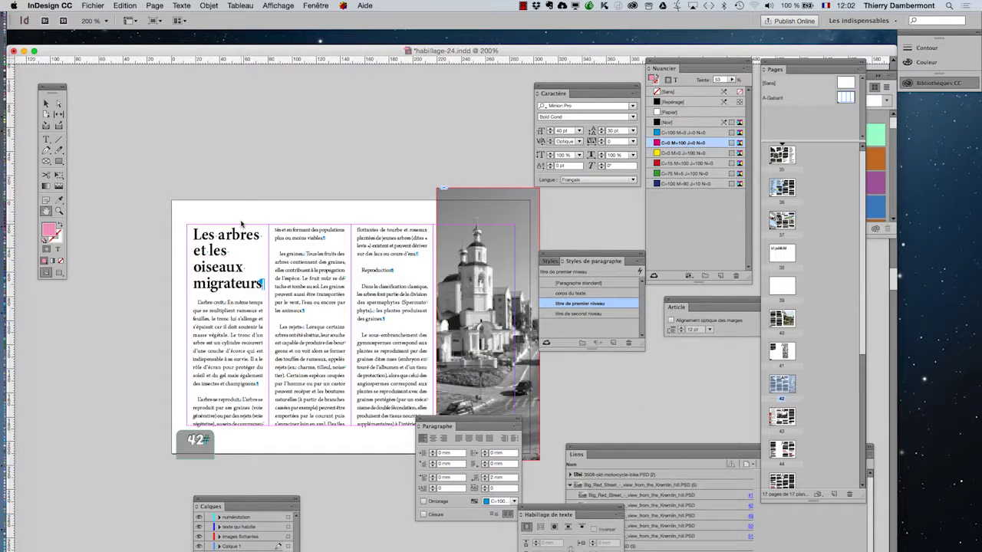
scroll(264, 218, "up", 10)
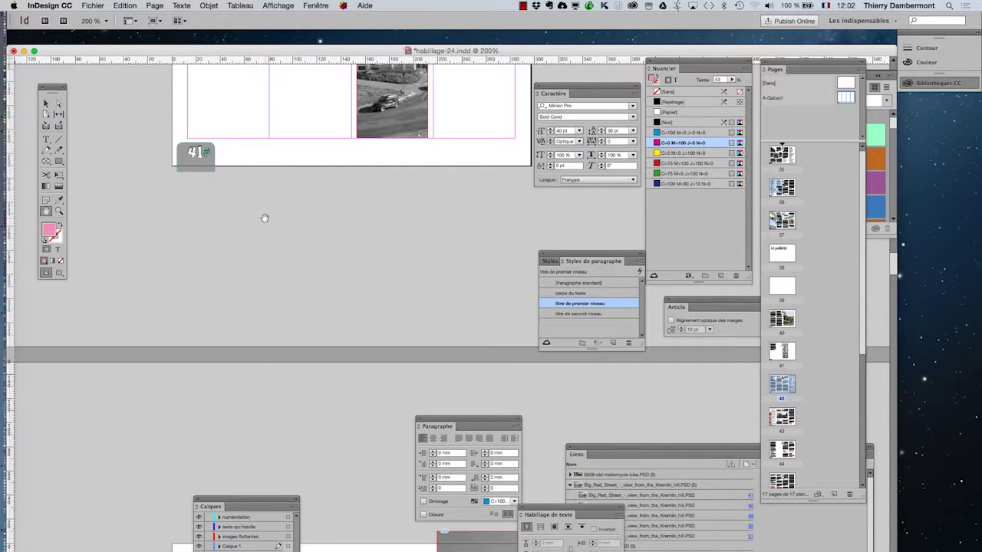
scroll(264, 218, "up", 8)
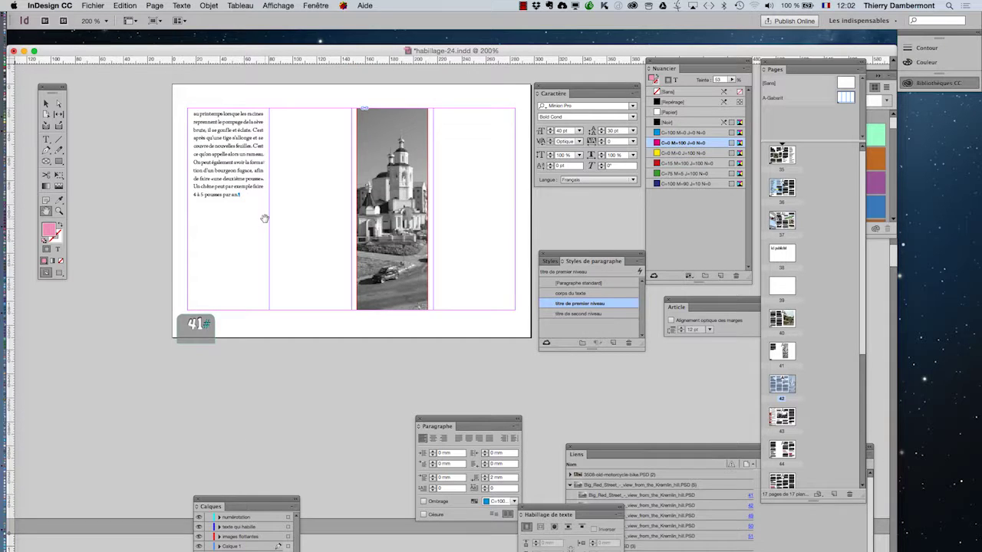
scroll(264, 218, "up", 3)
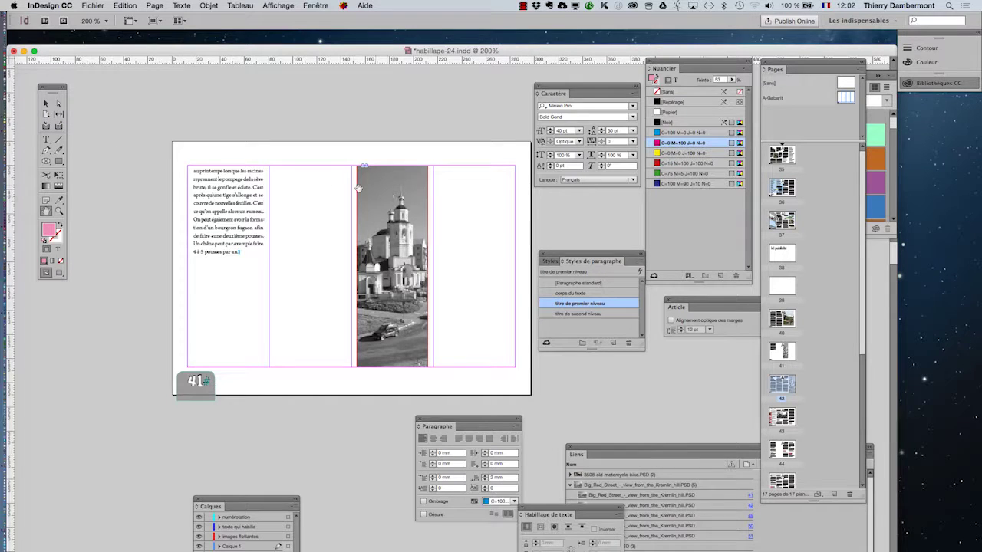
left_click(46, 104)
left_click(60, 273)
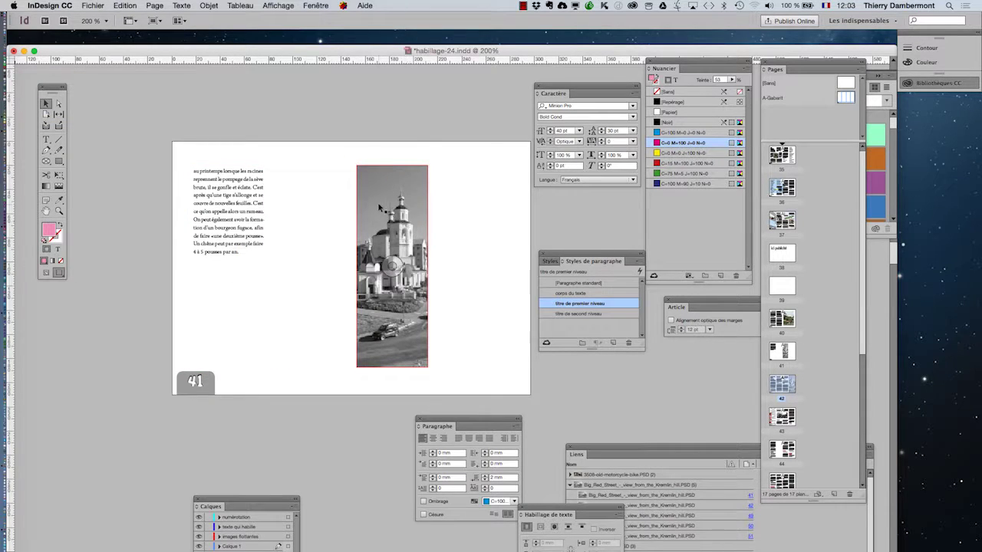
- Move the church photo on page 41 into the fourth column and preview the page without guides
left_click(378, 209)
left_click(48, 272)
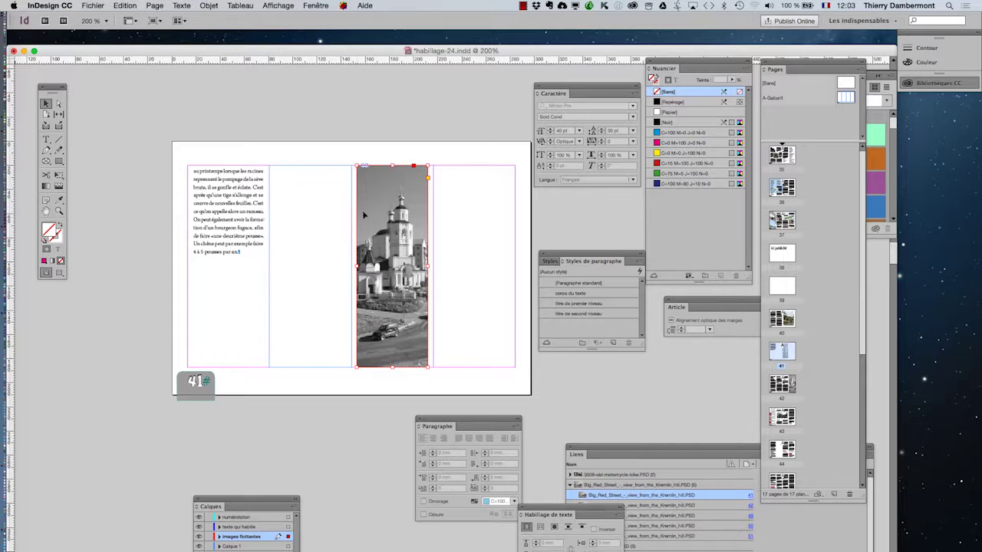
left_click_drag(362, 210, 457, 208)
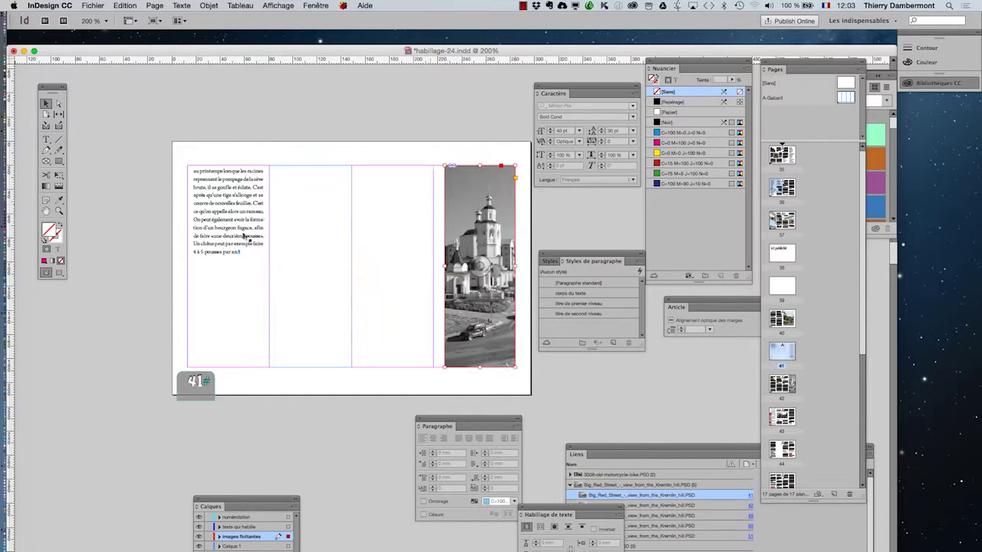
left_click(48, 273)
left_click(136, 326)
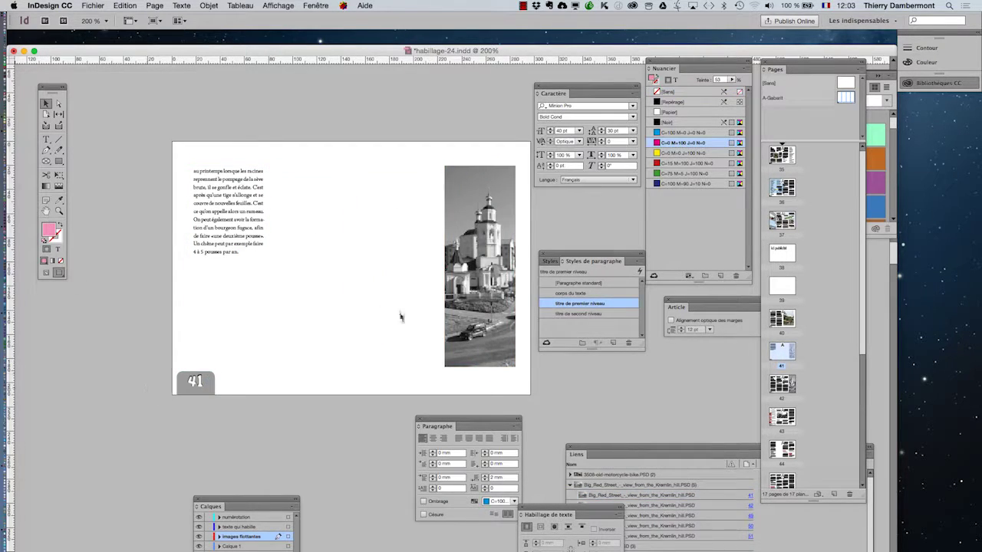
- Widen the church photo's frame on page 41 to span columns two to four and fill it proportionally with the image
scroll(307, 230, "down", 2)
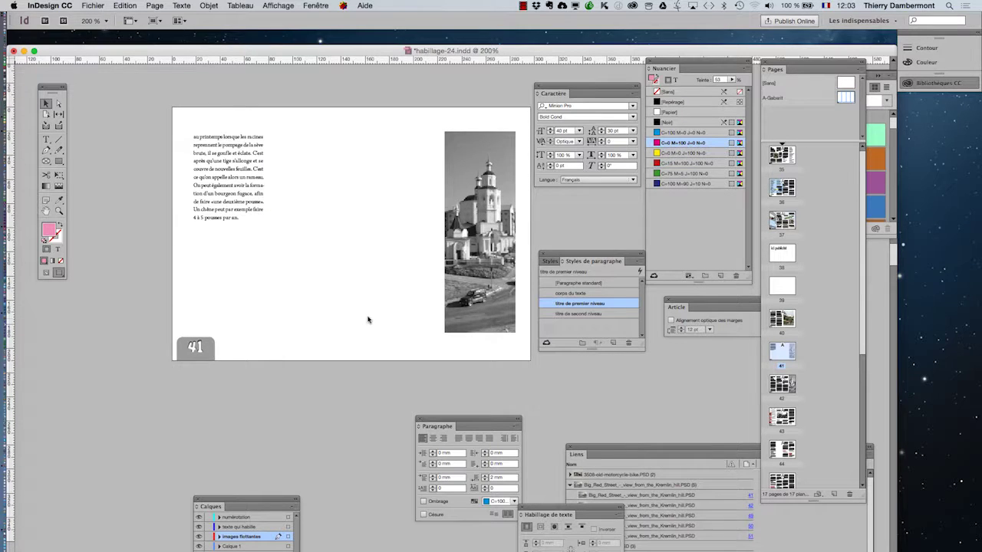
left_click(428, 261)
key("w")
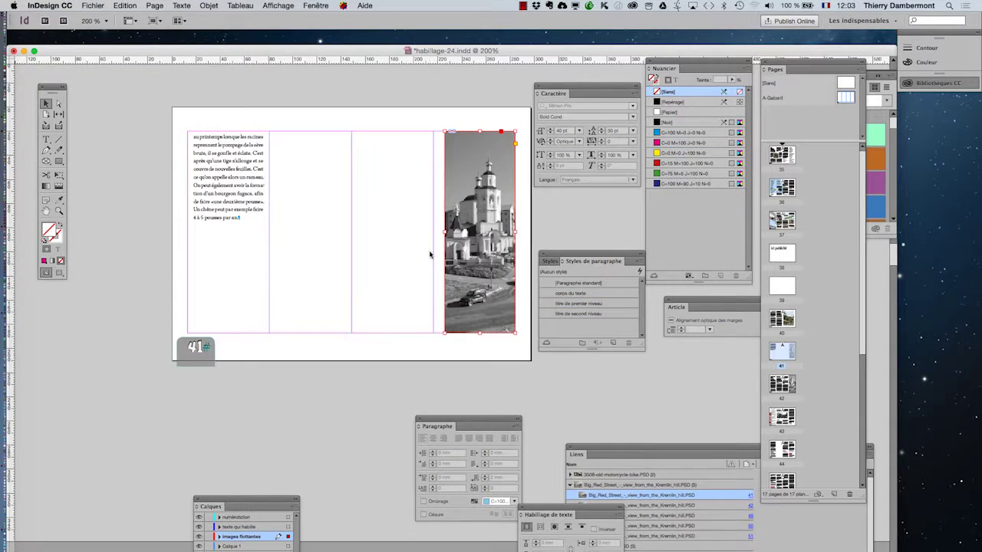
left_click_drag(444, 232, 277, 230)
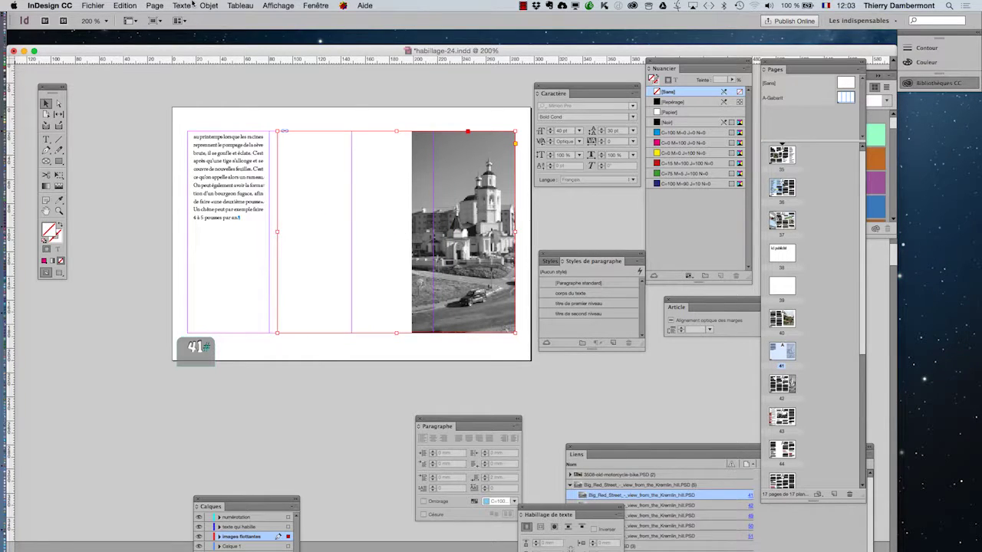
left_click(207, 6)
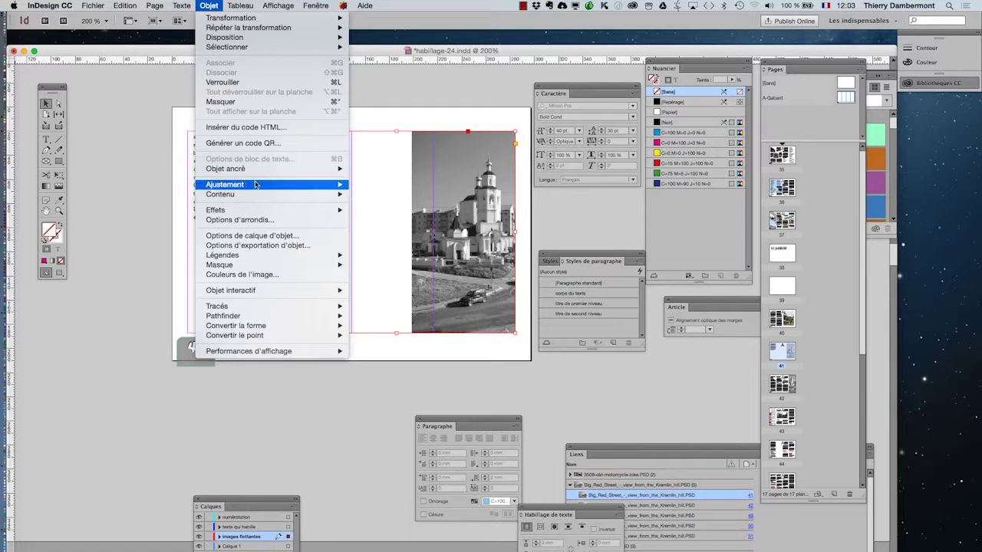
mouse_move(256, 184)
left_click(396, 186)
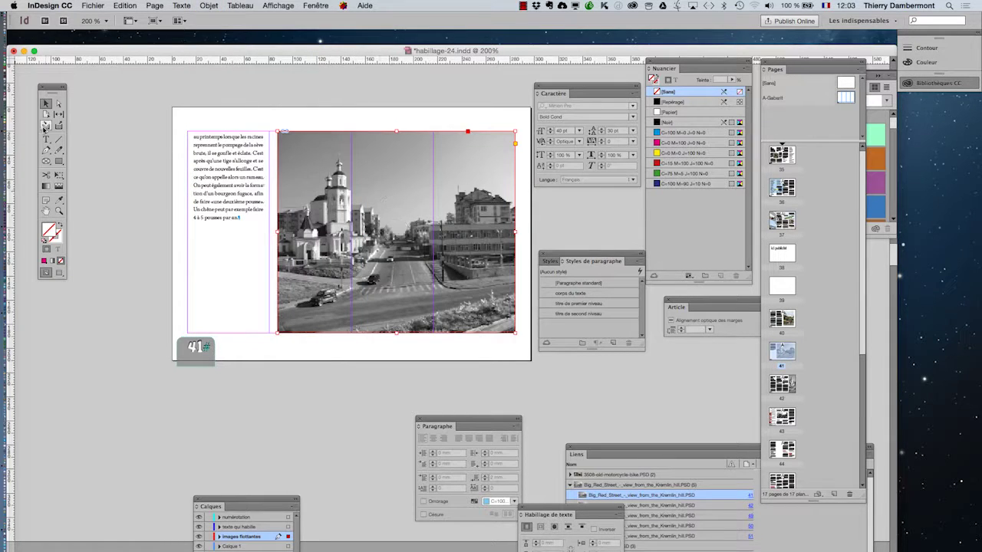
left_click(72, 261)
key("w")
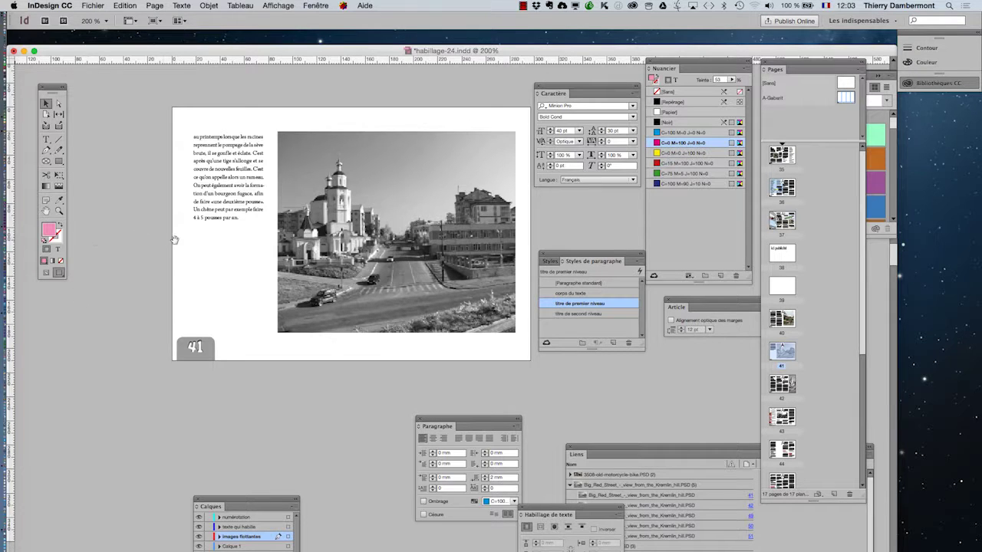
scroll(146, 238, "down", 1)
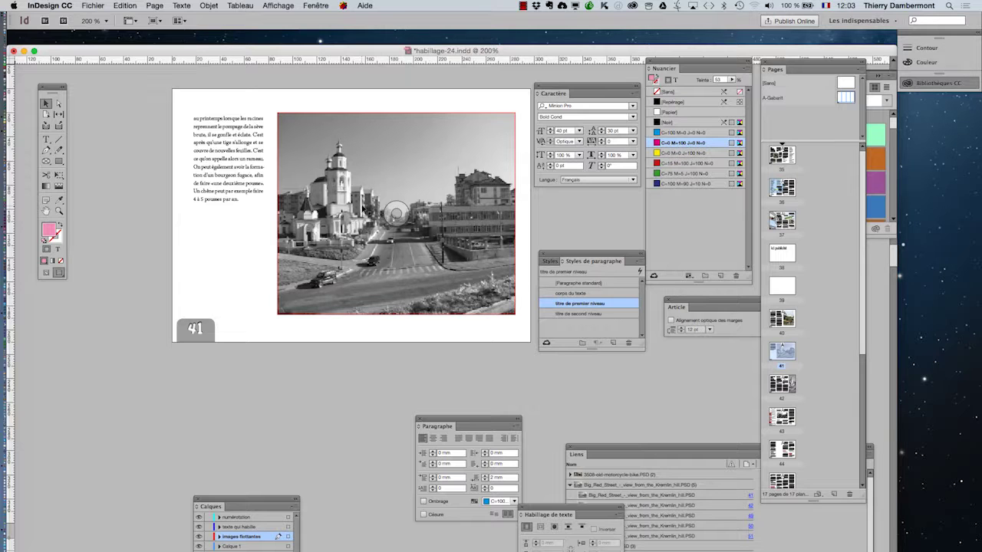
- Save the document under the new name habillage-25.indd
left_click(93, 6)
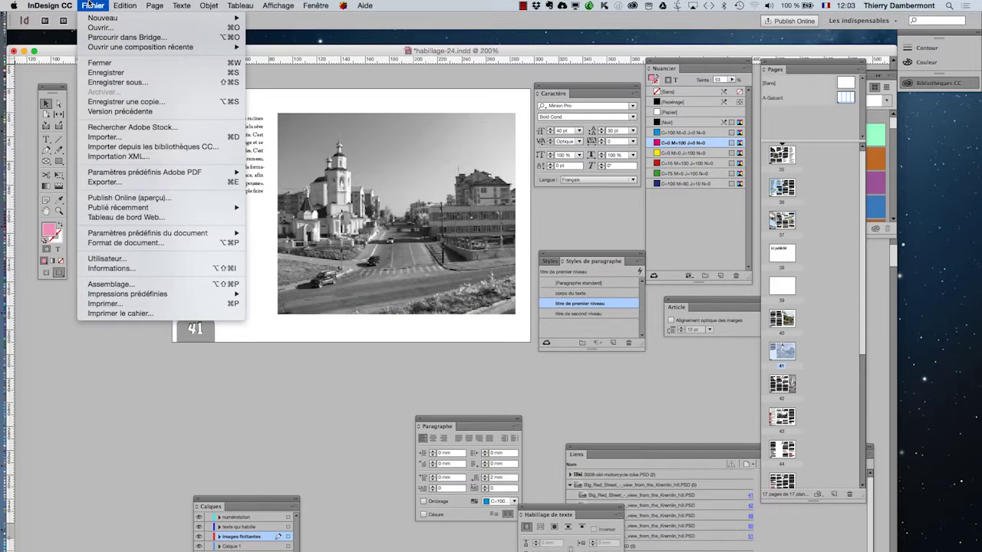
left_click(116, 82)
left_click(493, 70)
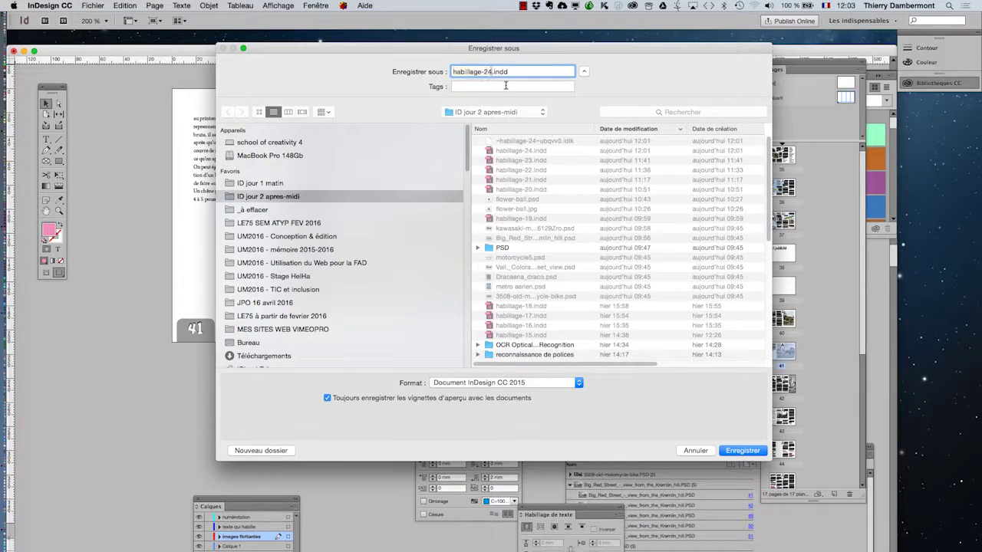
type("5")
key("Return")
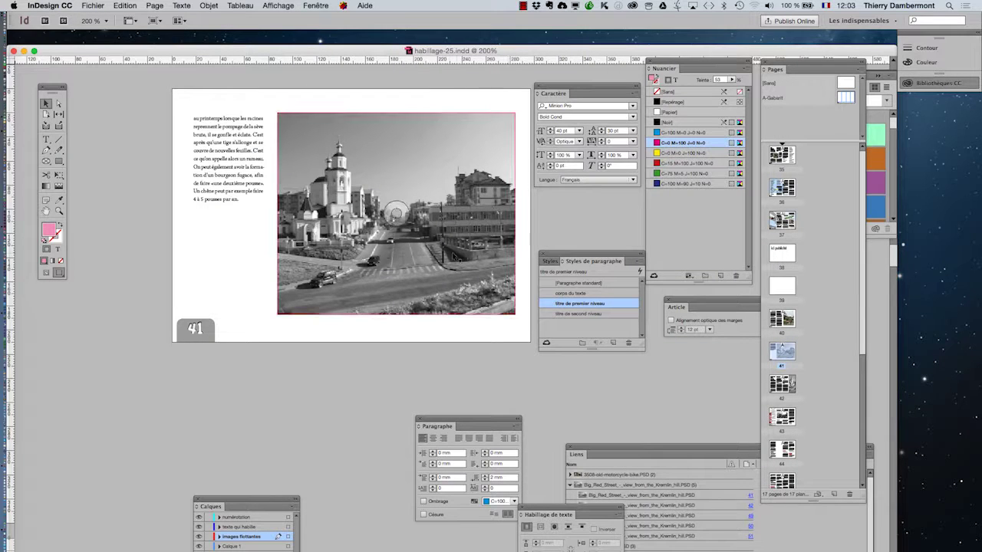
- Examine where the first-level headings start across the pages, ending at the Maladies and Défenses diverses headings on page 44
scroll(414, 255, "up", 5)
scroll(414, 255, "down", 5)
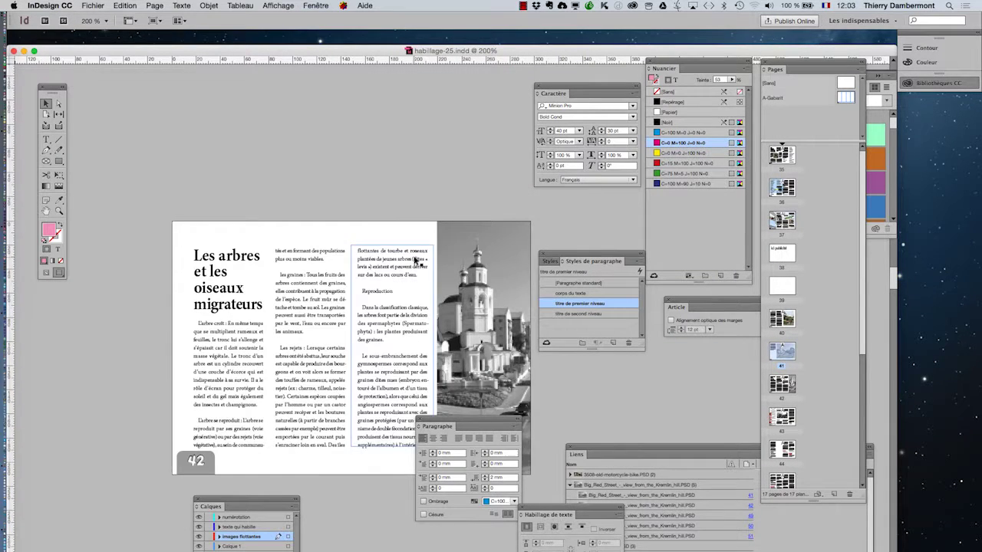
scroll(416, 251, "up", 15)
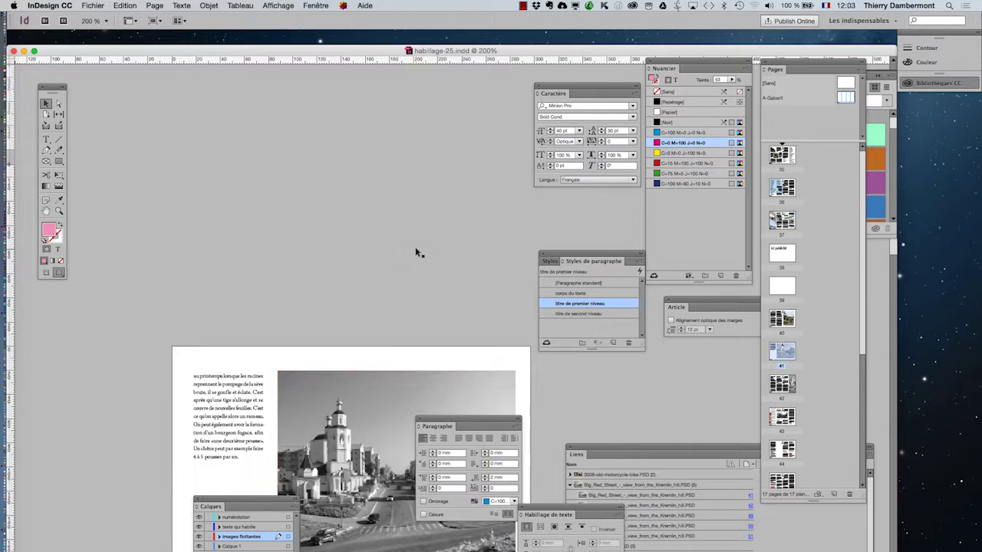
scroll(416, 251, "up", 20)
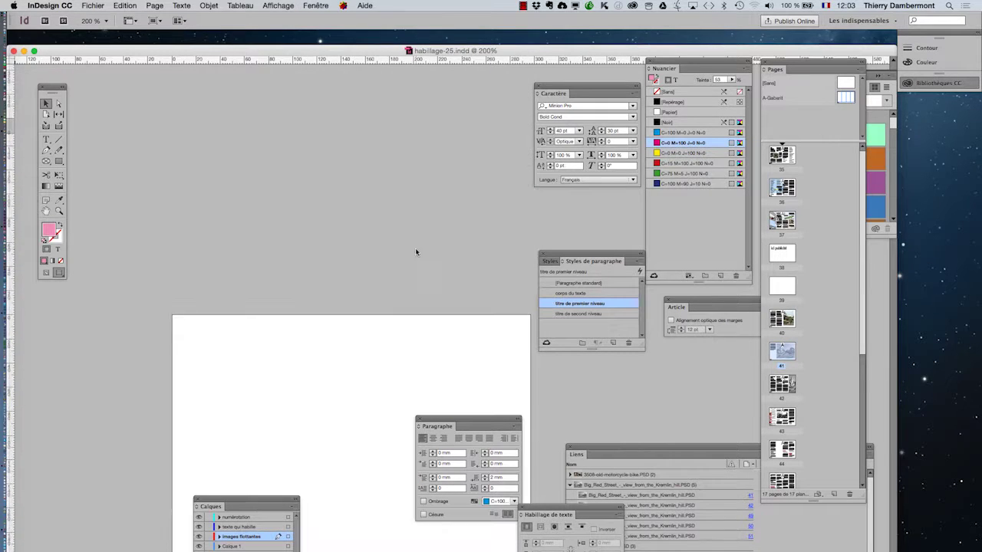
scroll(415, 251, "up", 20)
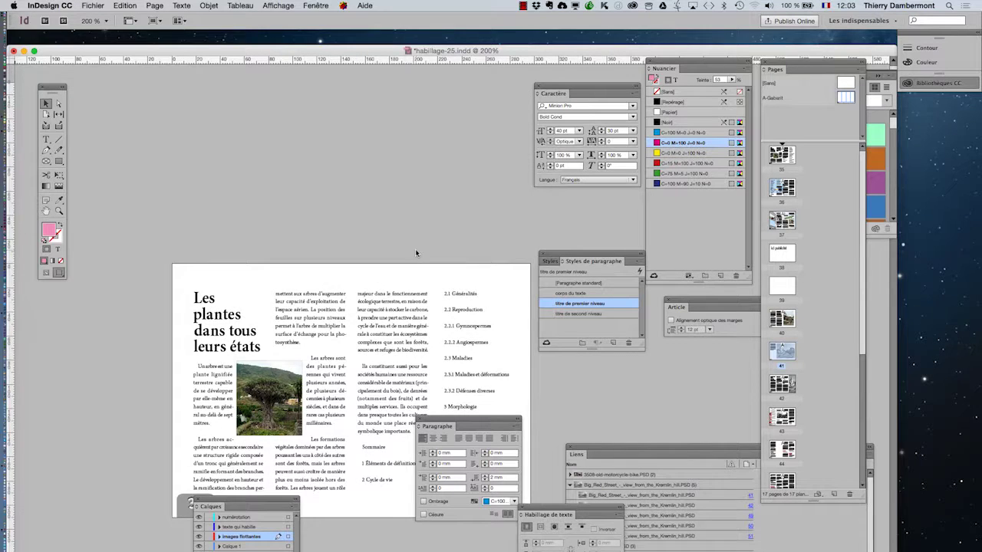
scroll(415, 250, "down", 20)
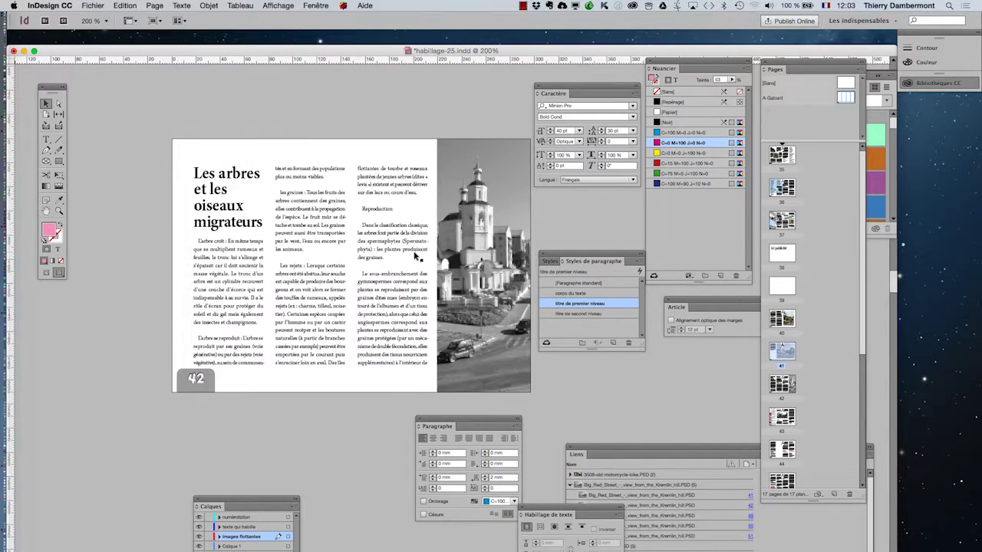
scroll(415, 254, "down", 10)
scroll(413, 253, "up", 5)
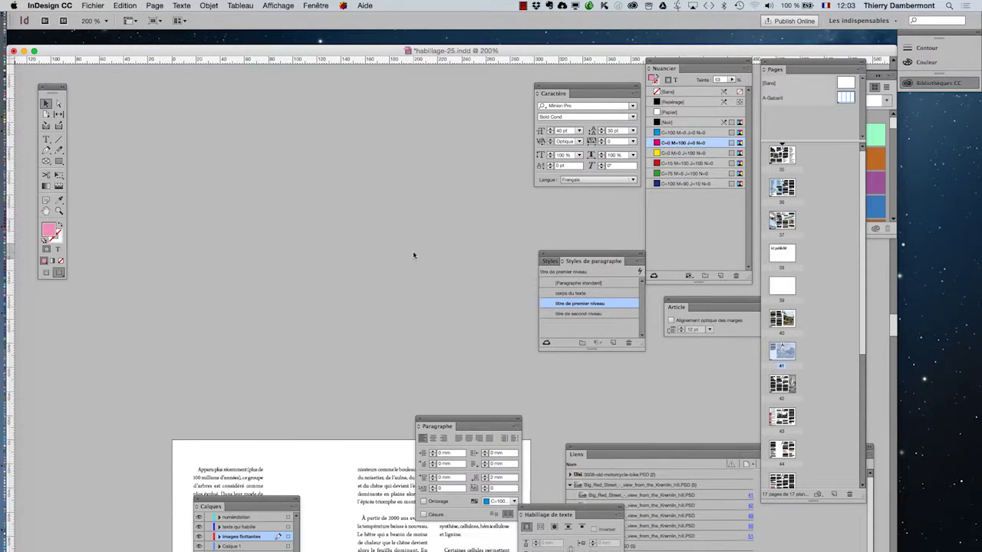
scroll(412, 251, "up", 5)
scroll(413, 251, "down", 8)
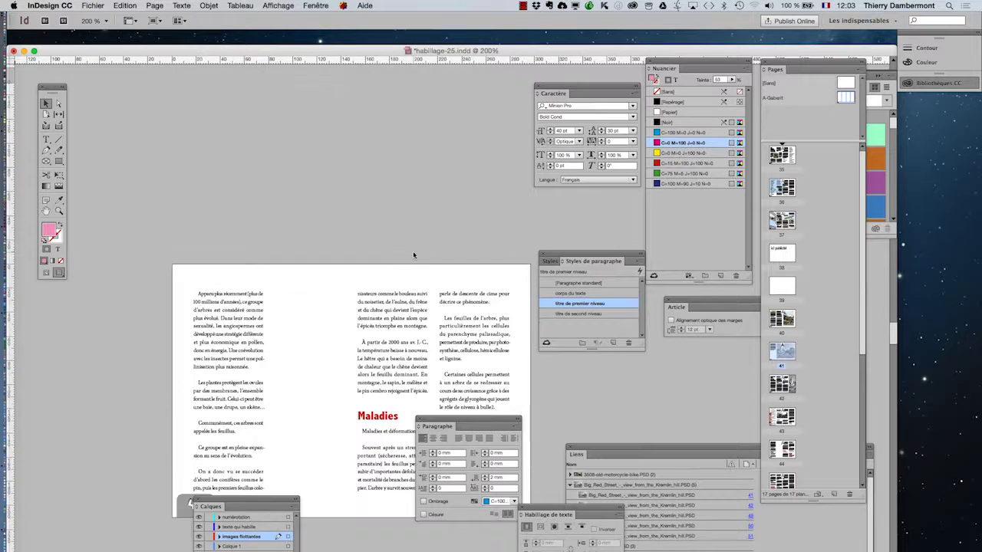
scroll(413, 251, "down", 5)
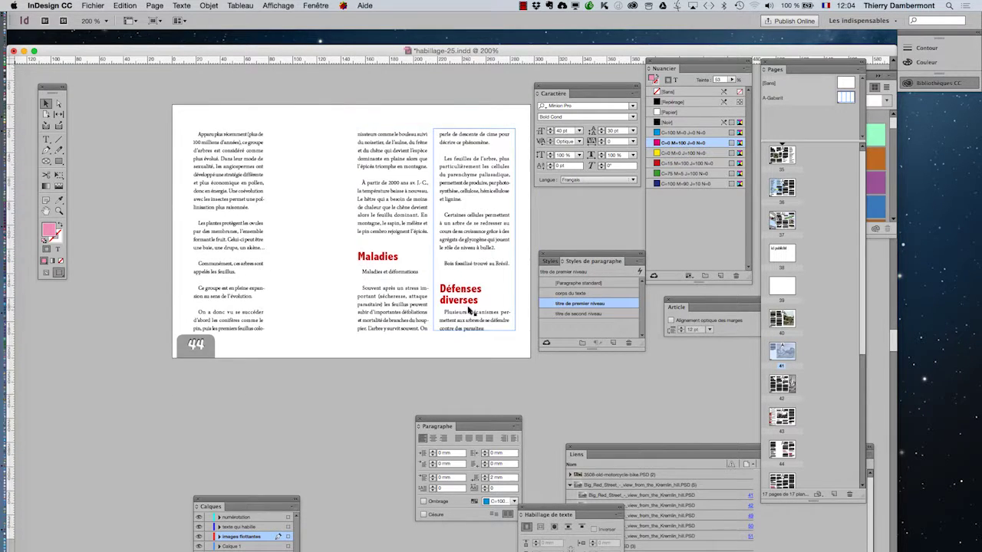
scroll(471, 310, "up", 1)
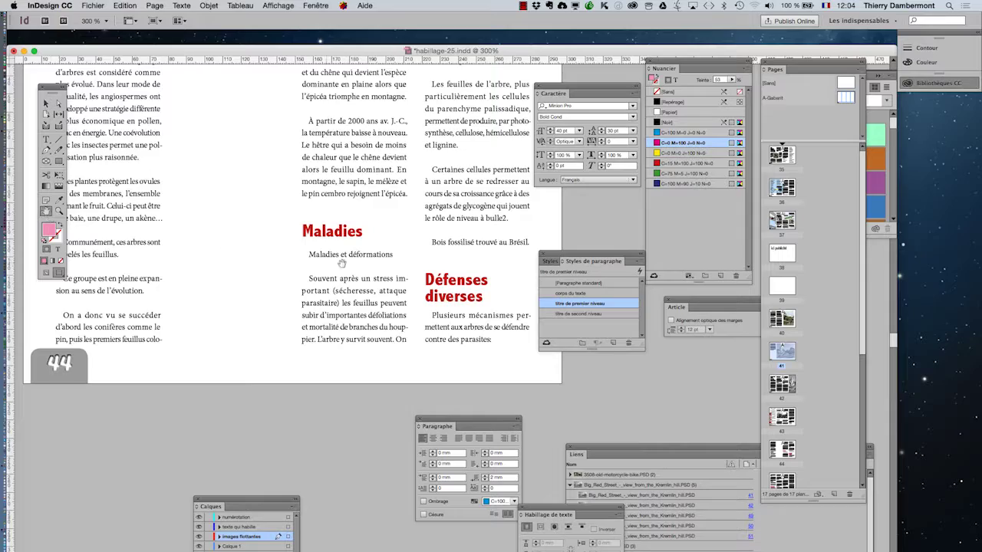
left_click_drag(342, 263, 280, 221)
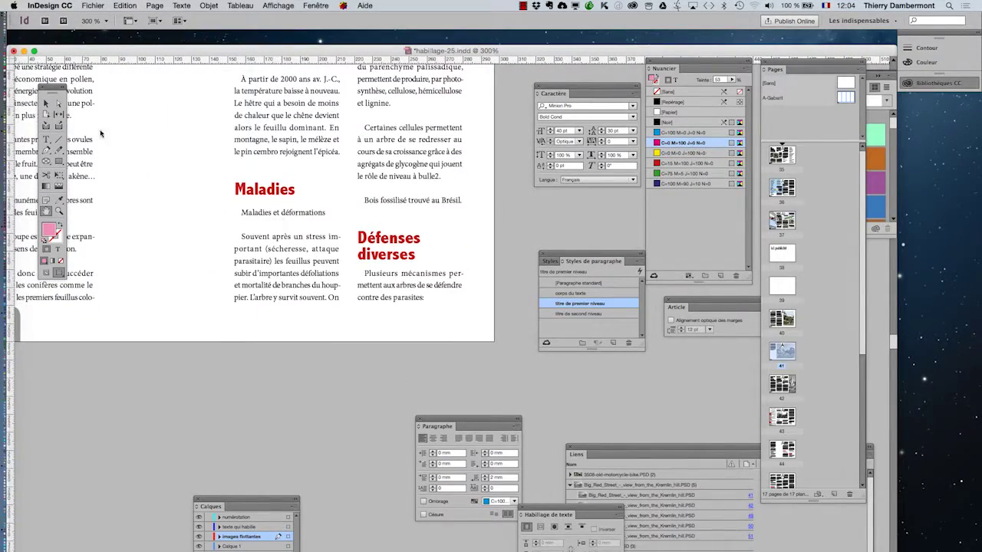
- Inspect the paragraph start choices in the keep options of the style titre de second niveau, keeping N'importe où
left_click(47, 104)
left_click(285, 384)
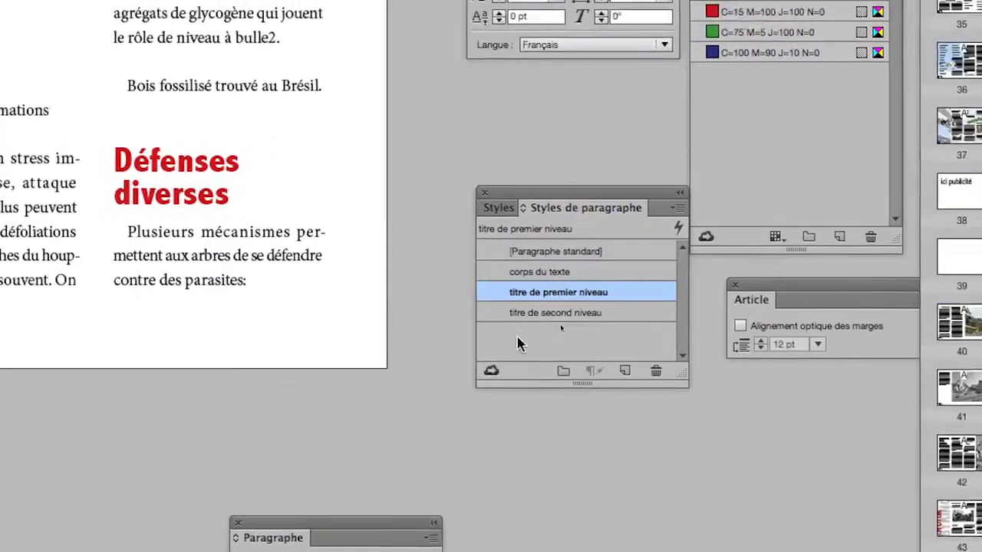
double_click(537, 313)
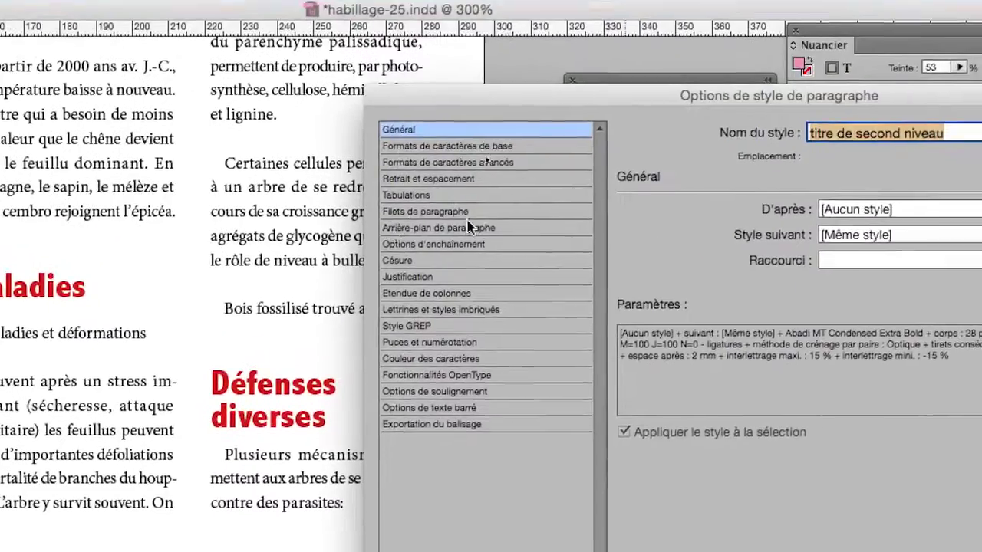
left_click(372, 27)
left_click(834, 401)
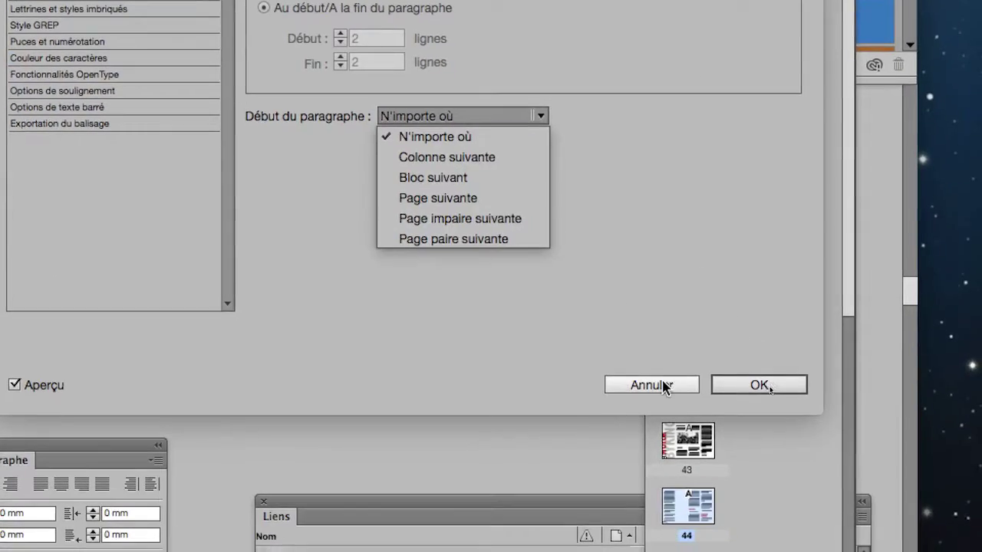
left_click(760, 529)
left_click(759, 529)
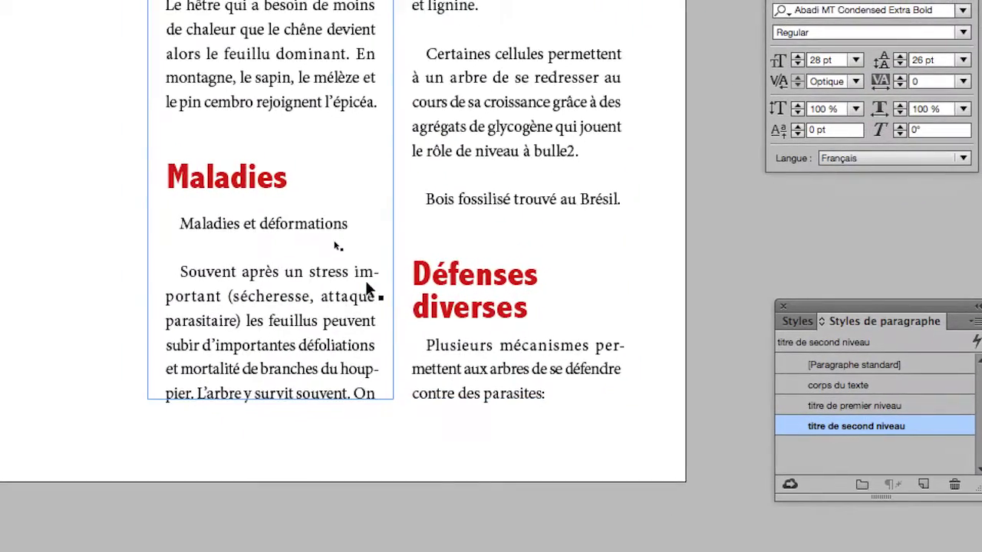
- Inspect the Morphologie heading on page 45 and move the Paragraphe and Styles de paragraphe palettes clear of the text
key("super+minus")
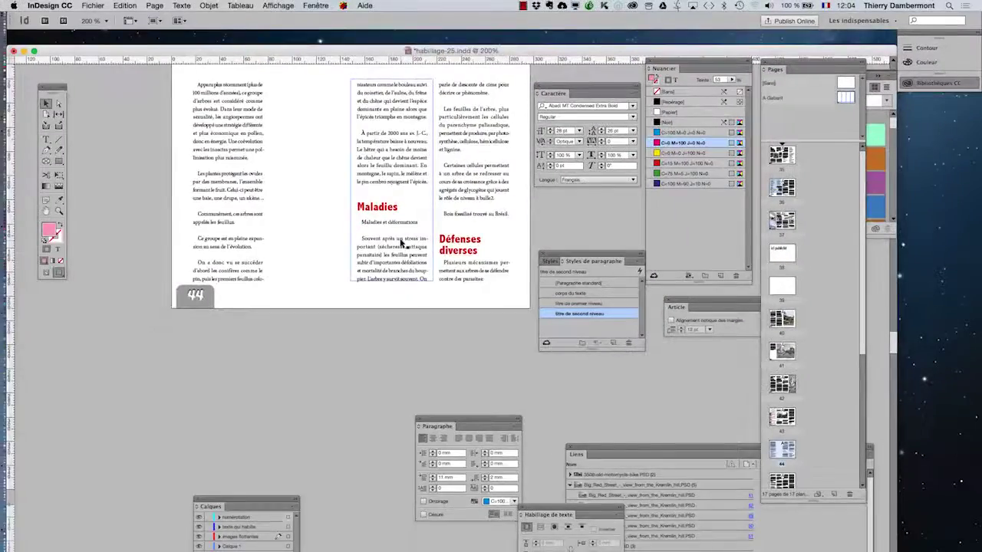
scroll(401, 301, "down", 10)
scroll(397, 250, "down", 5)
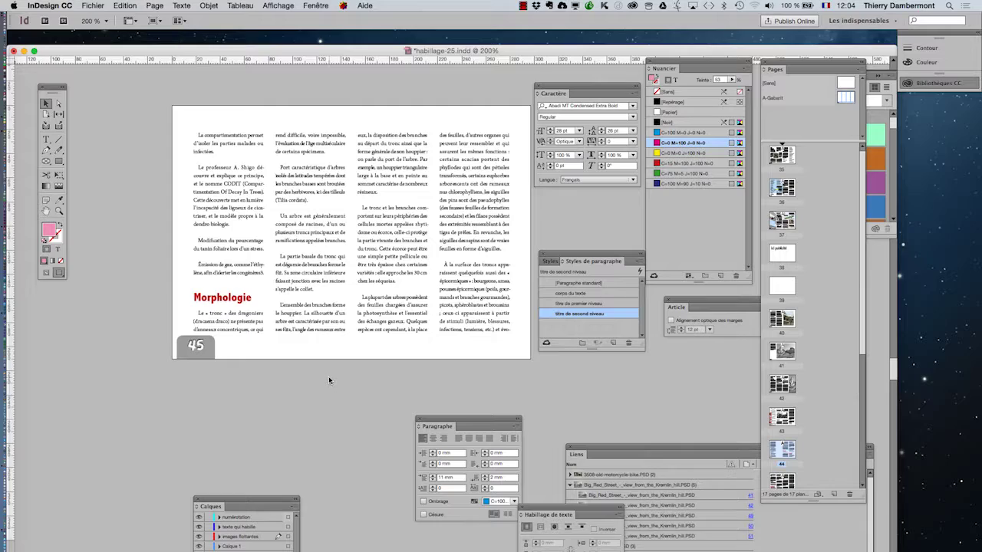
scroll(329, 379, "up", 1)
left_click(46, 211)
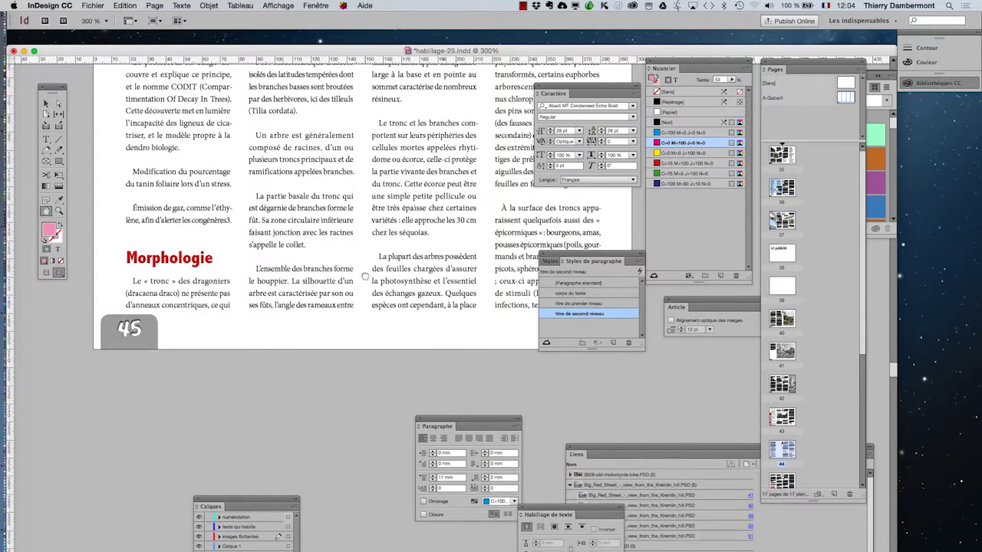
left_click_drag(365, 276, 369, 359)
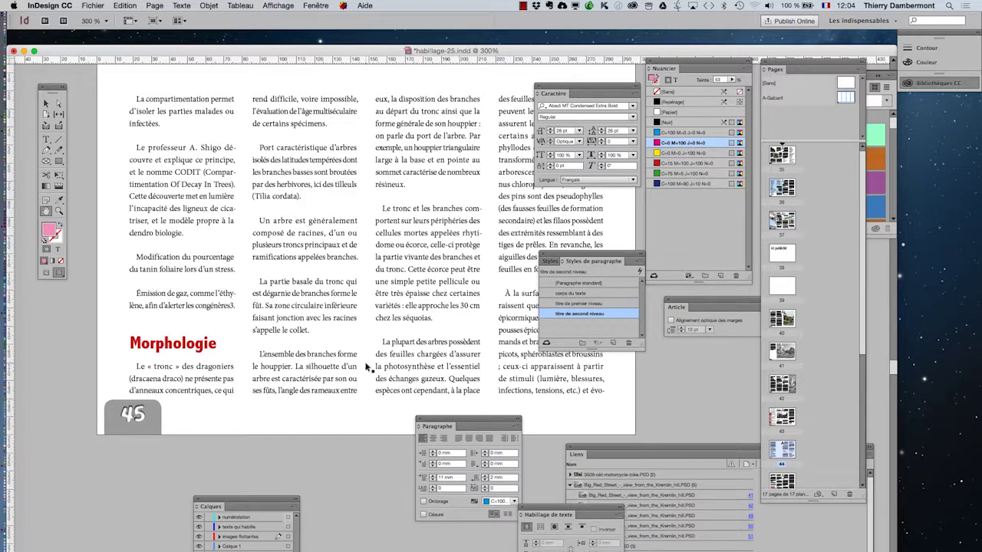
left_click_drag(493, 420, 499, 467)
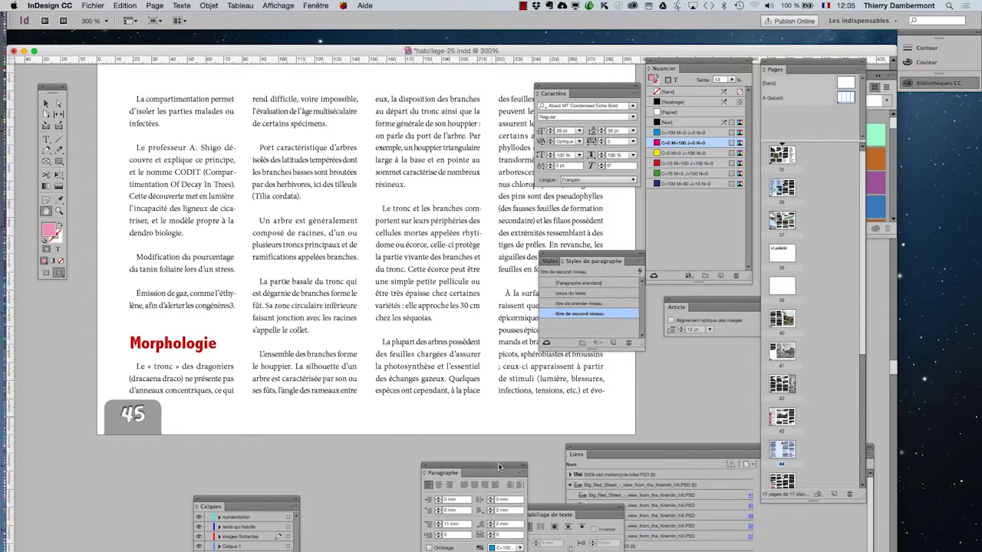
left_click_drag(578, 255, 606, 296)
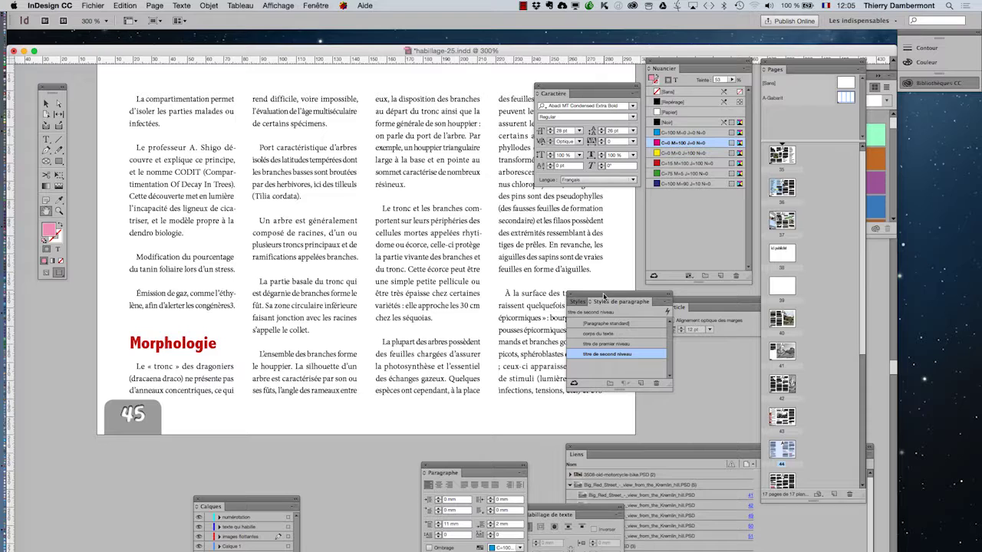
- Extend the Défenses diverses heading on page 44 with the text "des oiseaux migrateurs d'Afrique de l'Ouest"
scroll(499, 277, "up", 10)
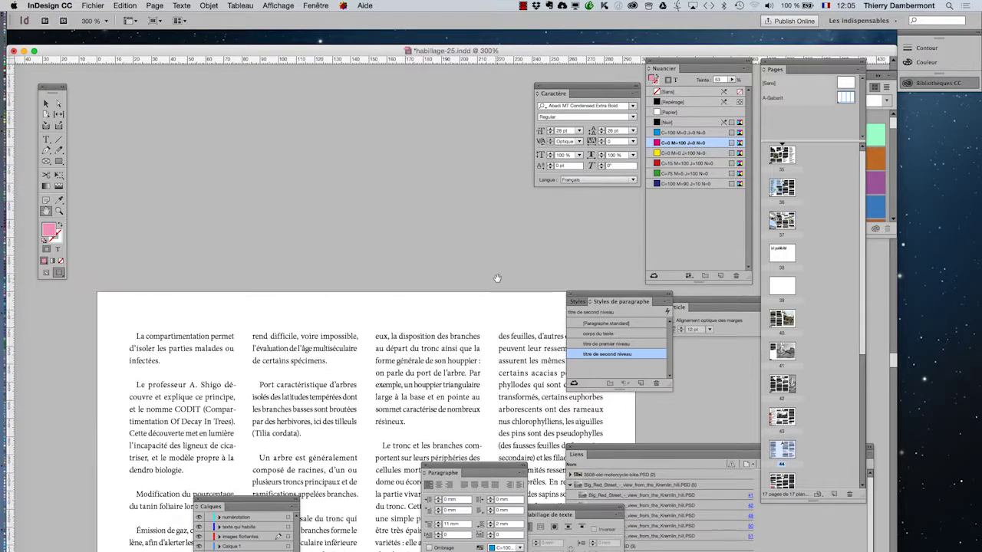
scroll(498, 279, "down", 9)
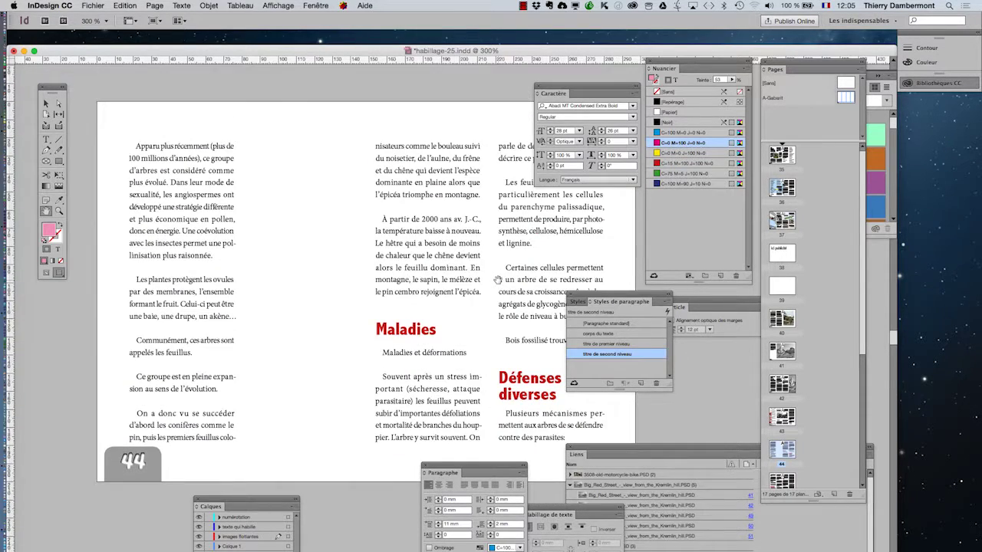
scroll(233, 248, "down", 4)
scroll(233, 247, "right", 5)
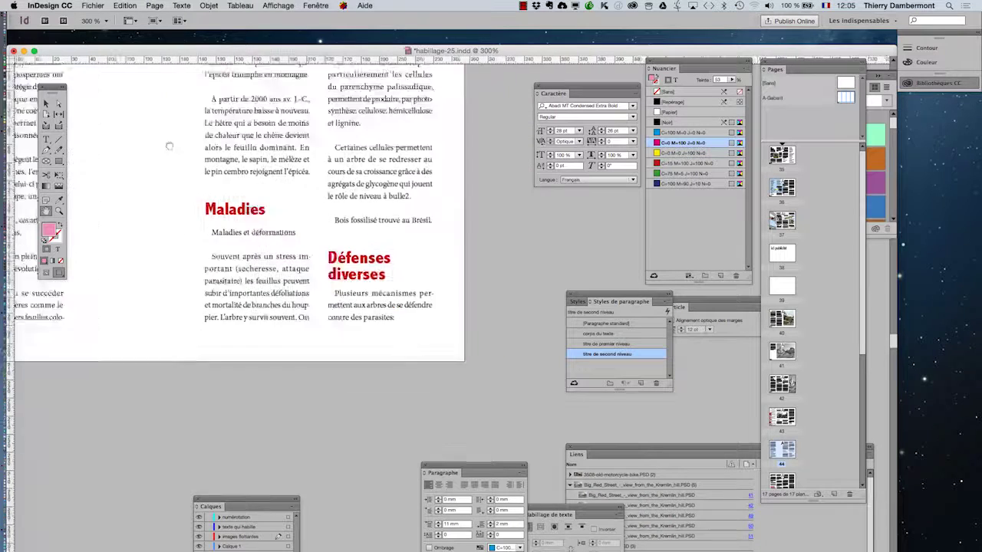
key("z")
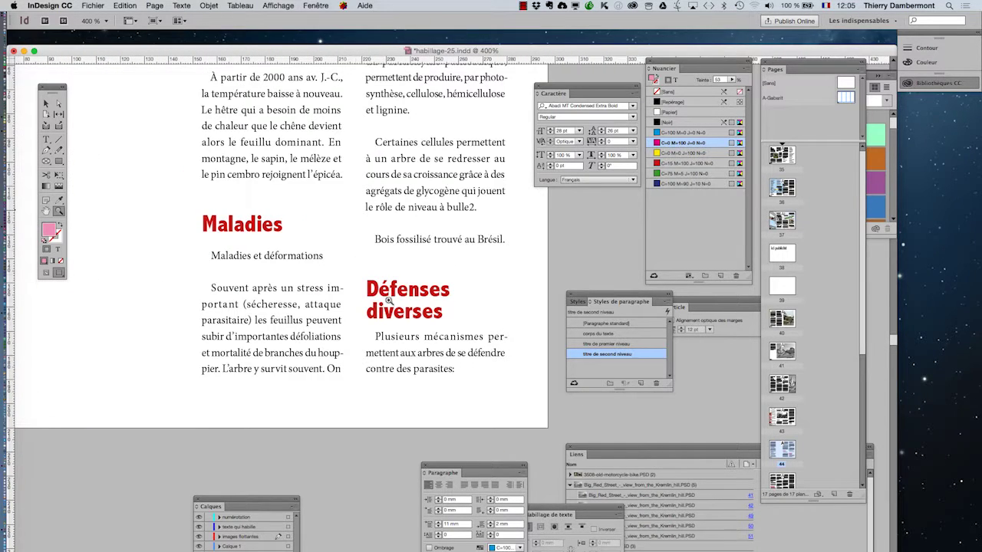
left_click(489, 336)
left_click(46, 139)
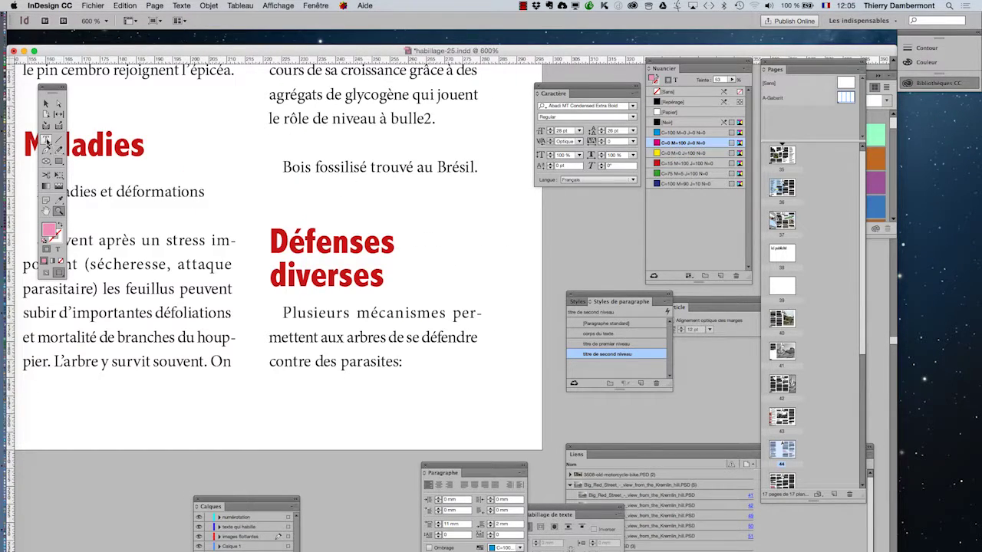
left_click(389, 274)
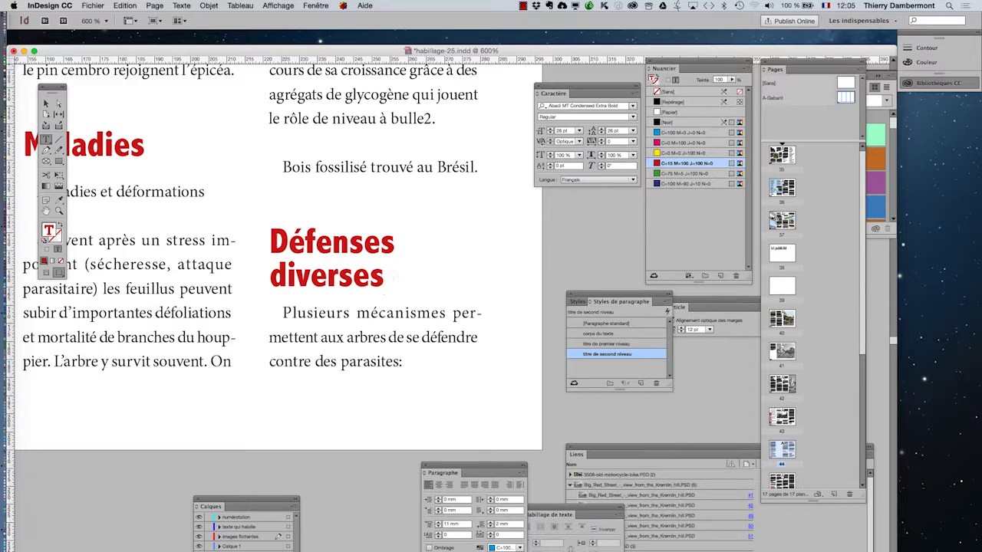
type("es")
key("BackSpace")
key("BackSpace")
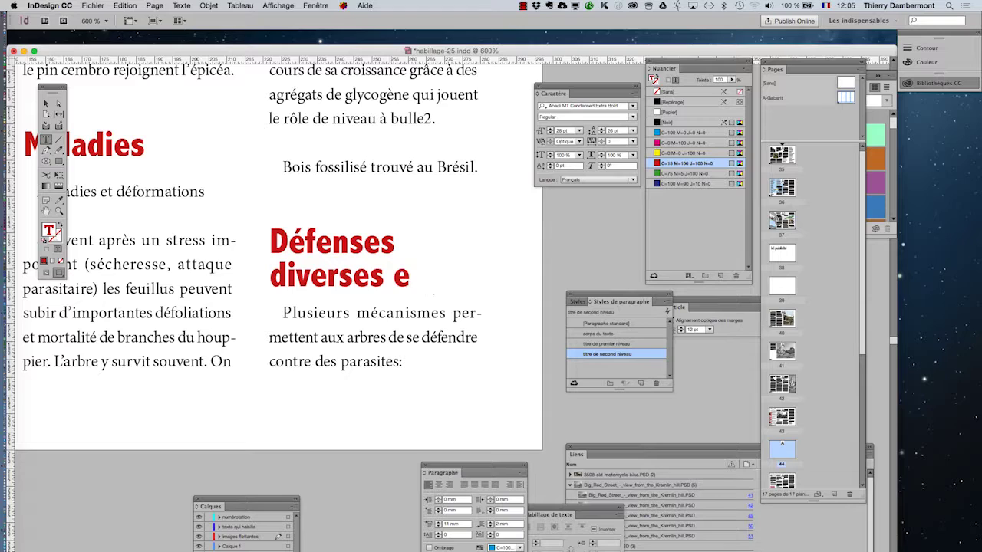
type("des oiseaux")
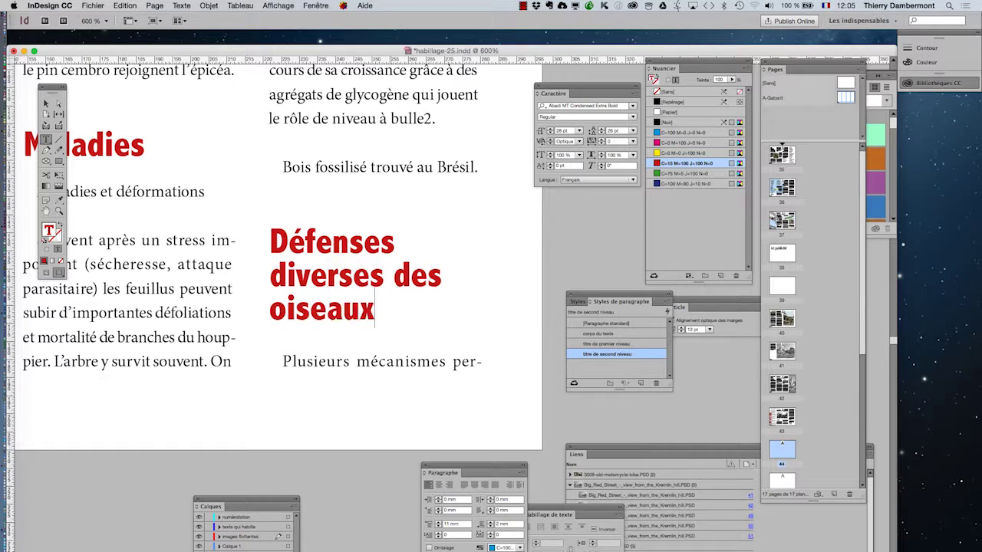
type(" migrateurs ")
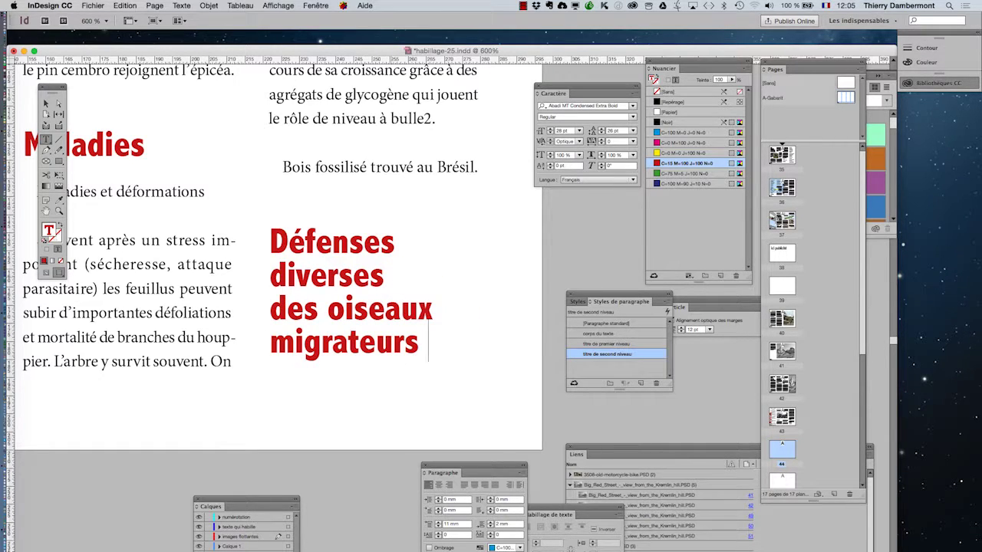
type("d'Afriqu")
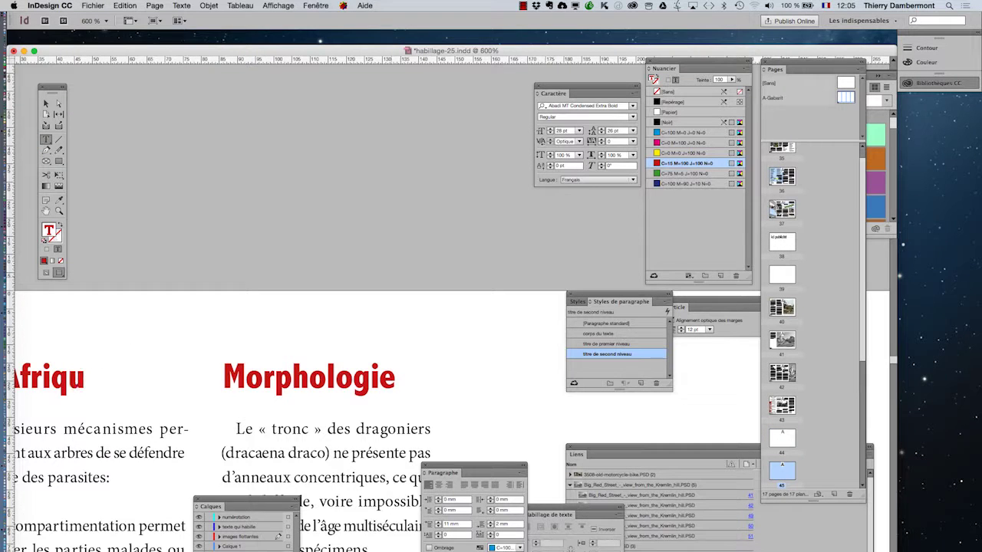
type("e de l")
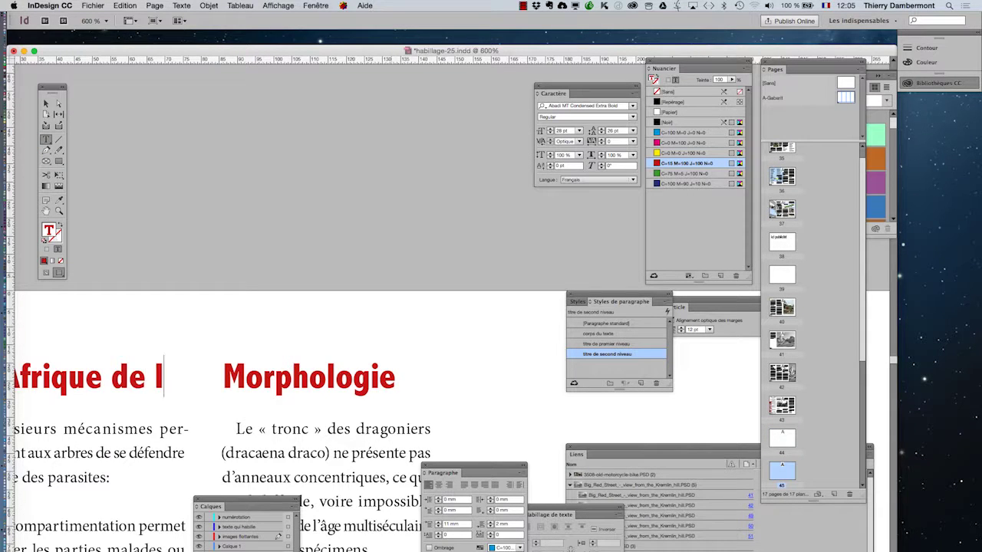
type("'Ouest")
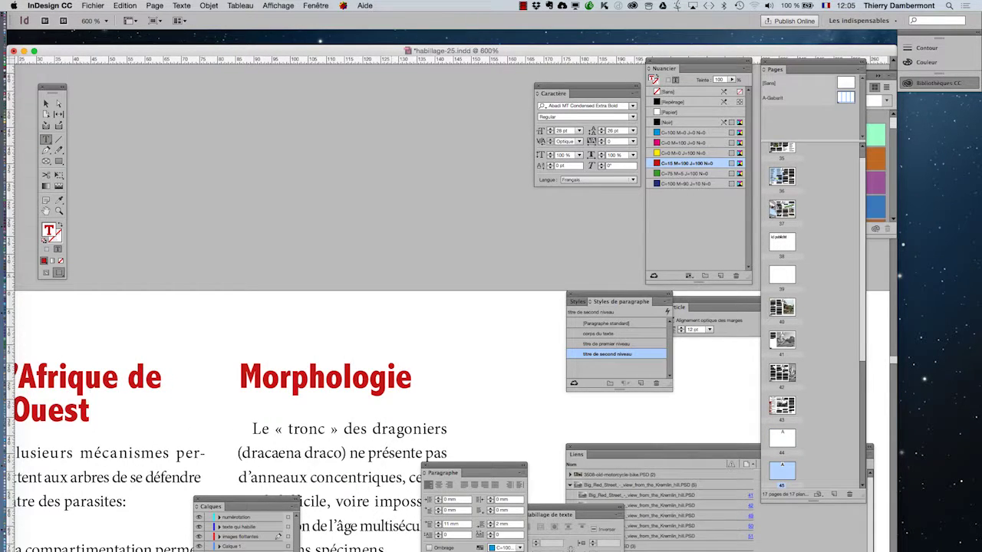
- Leave text editing, deselect the frame and examine how the lengthened heading flows between pages 44 and 45
key("Escape")
key("super+minus")
key("super+minus")
key("super+minus")
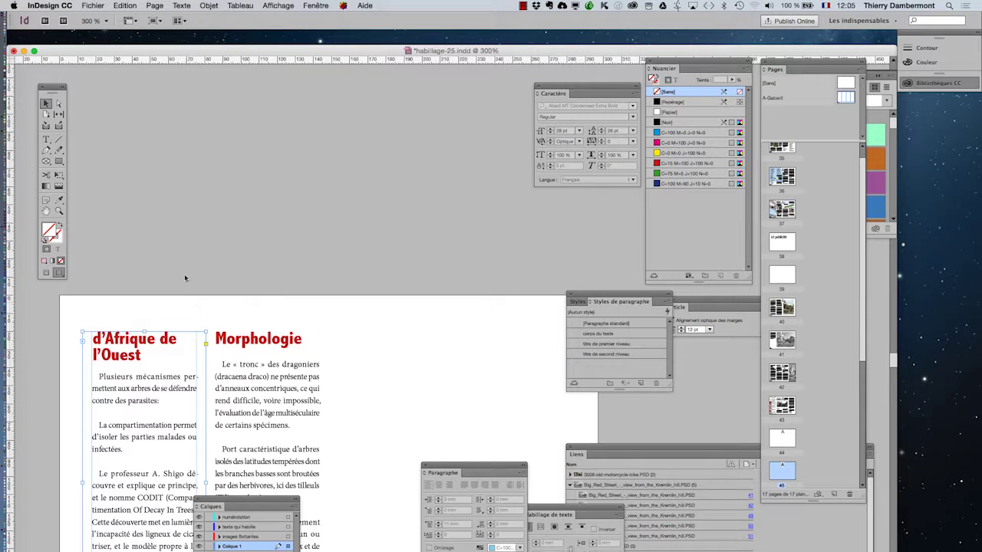
left_click(311, 294)
key("space")
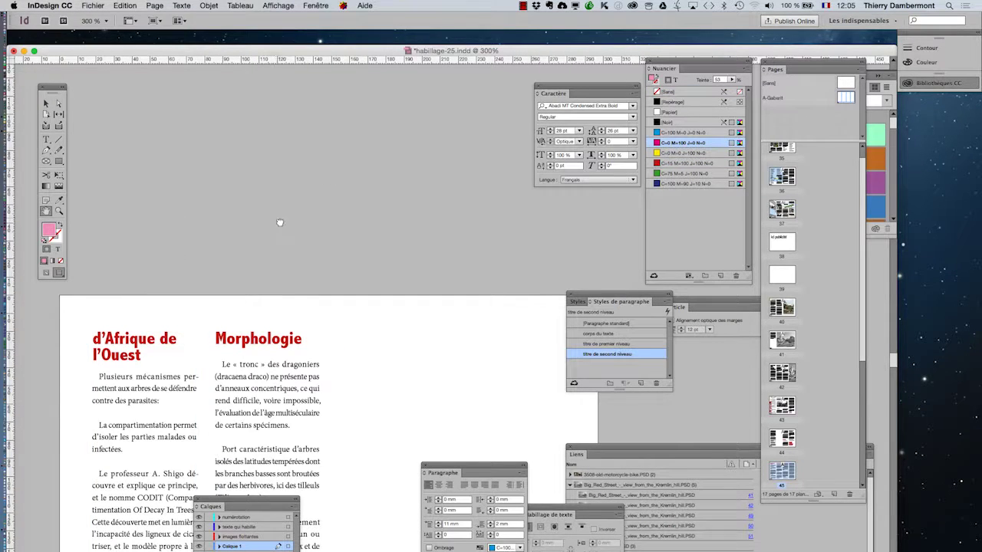
left_click_drag(449, 105, 351, 247)
scroll(351, 247, "up", 15)
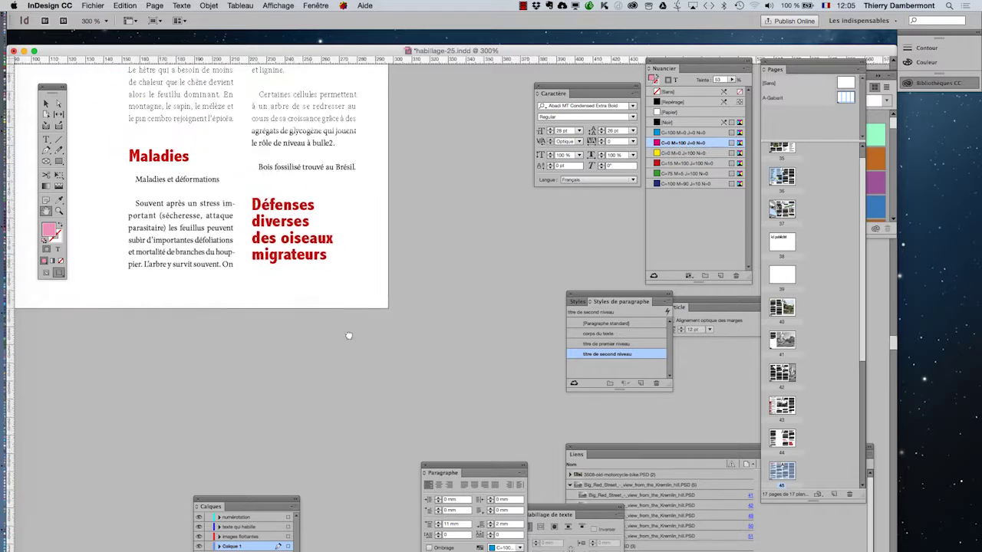
- Examine the lengthened Défenses diverses heading up close, from its last lines on page 44 to its continuation on page 45
scroll(323, 234, "up", 3)
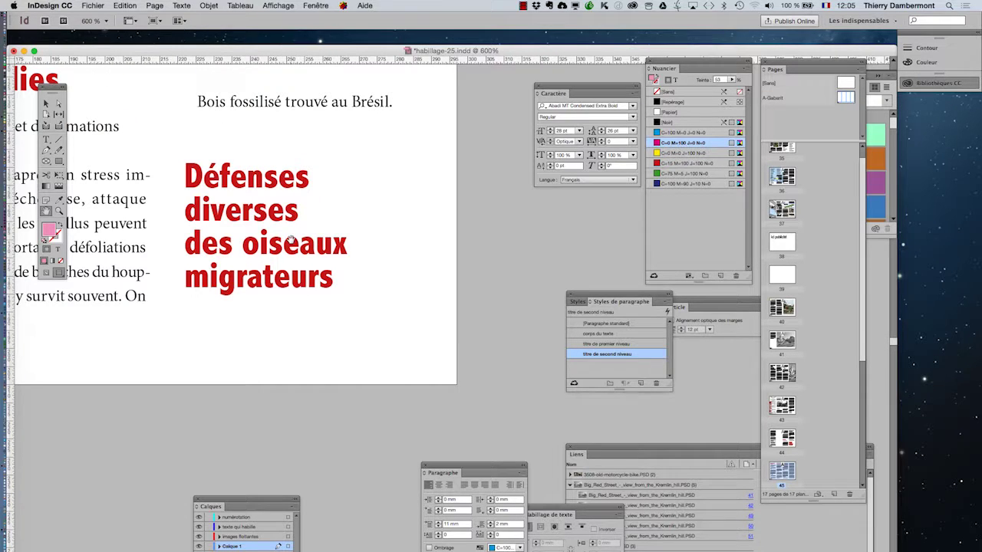
scroll(211, 354, "down", 10)
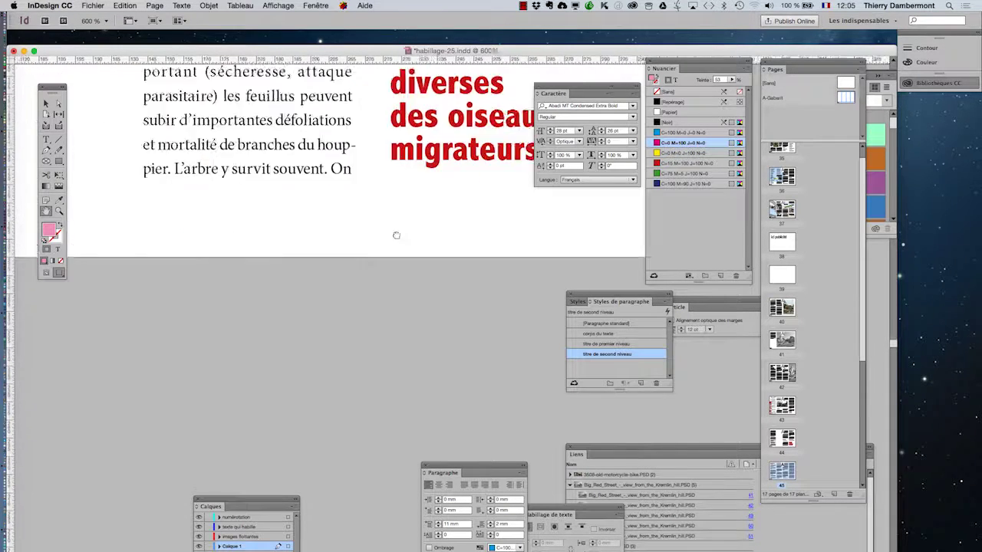
scroll(230, 346, "down", 10)
scroll(230, 346, "right", 6)
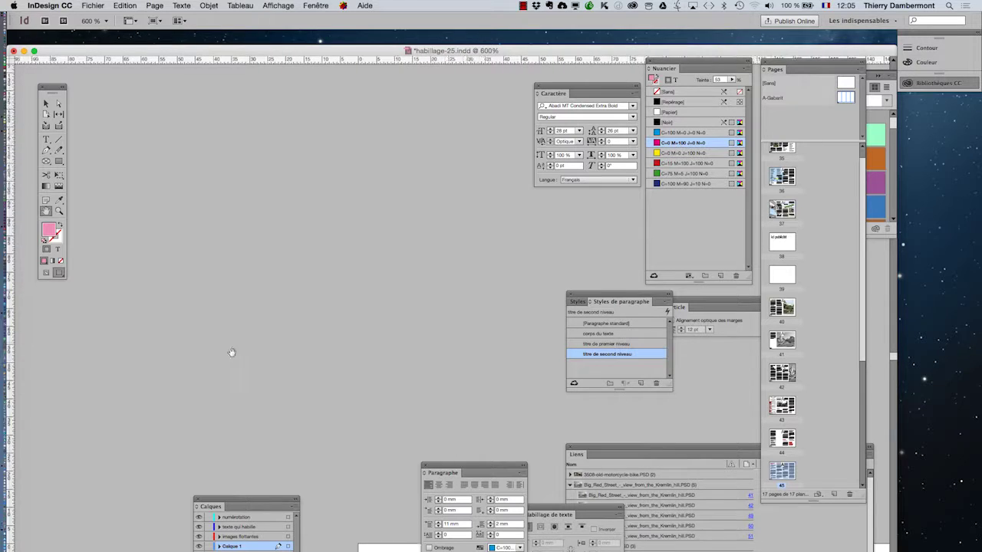
scroll(241, 268, "down", 2)
scroll(242, 268, "right", 3)
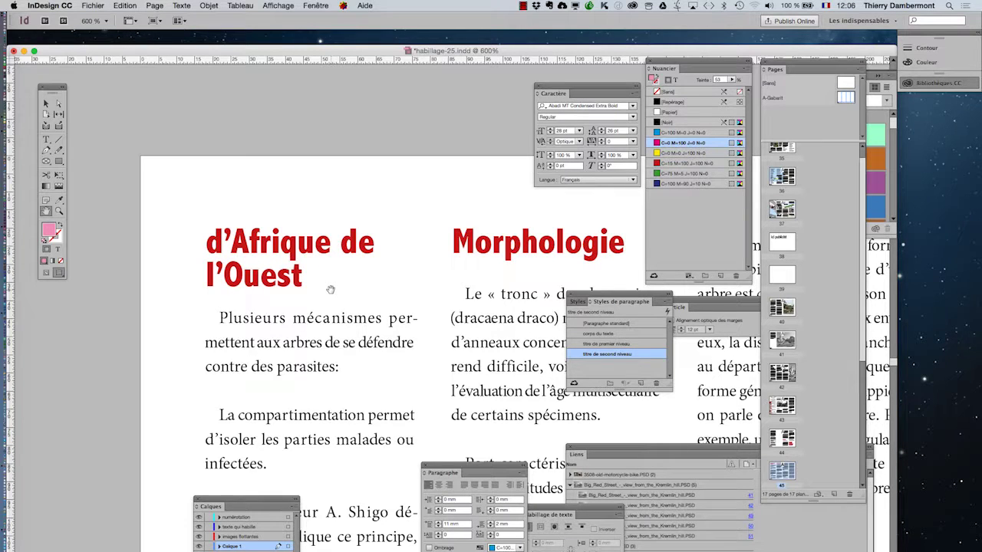
- Turn on Lignes solidaires with Toutes les lignes du paragraphe in the keep options of the style titre de second niveau
left_click(46, 103)
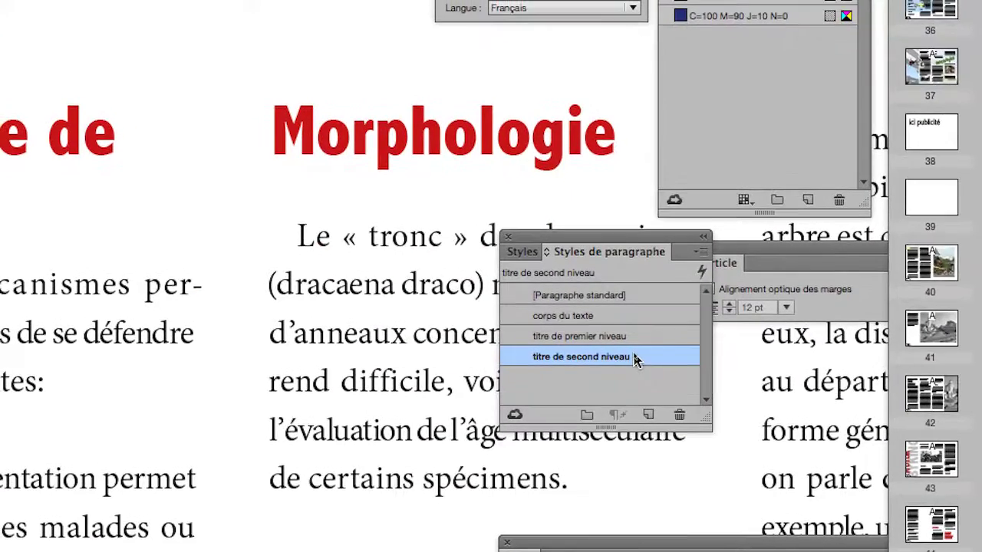
double_click(637, 355)
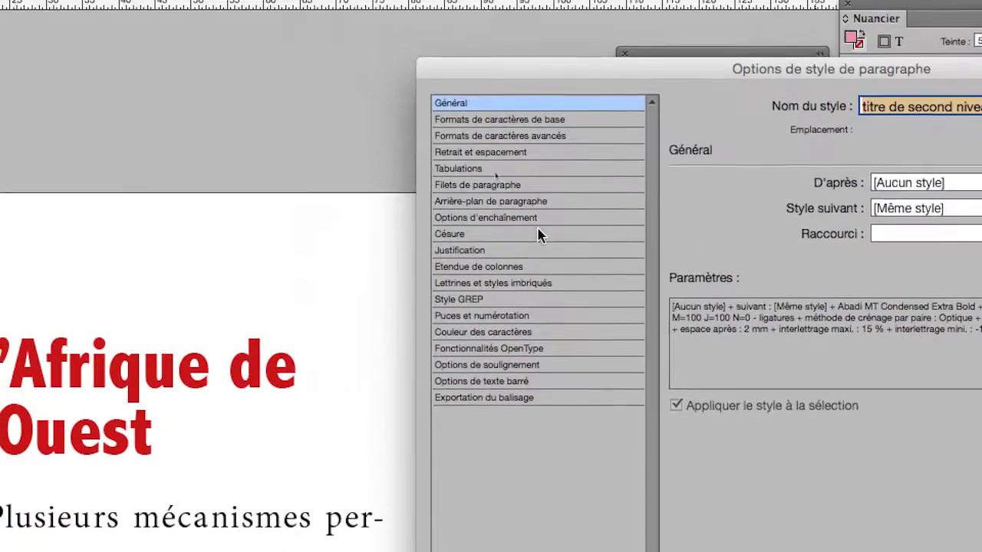
left_click(539, 219)
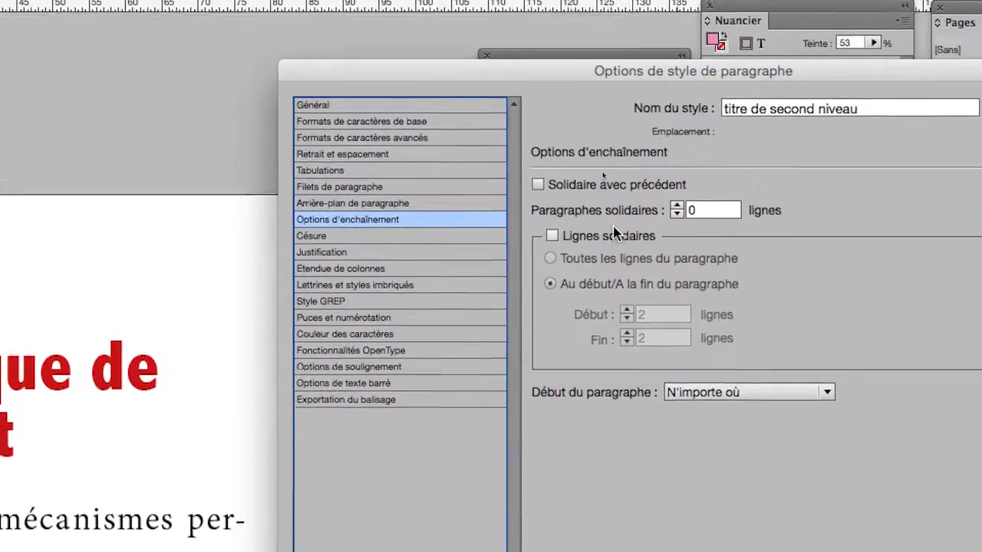
left_click(619, 236)
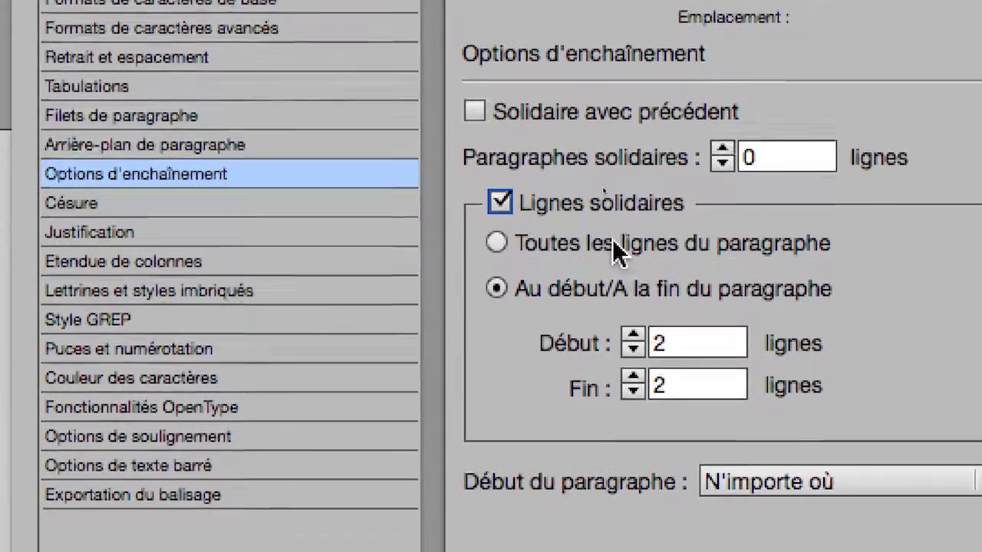
left_click(612, 239)
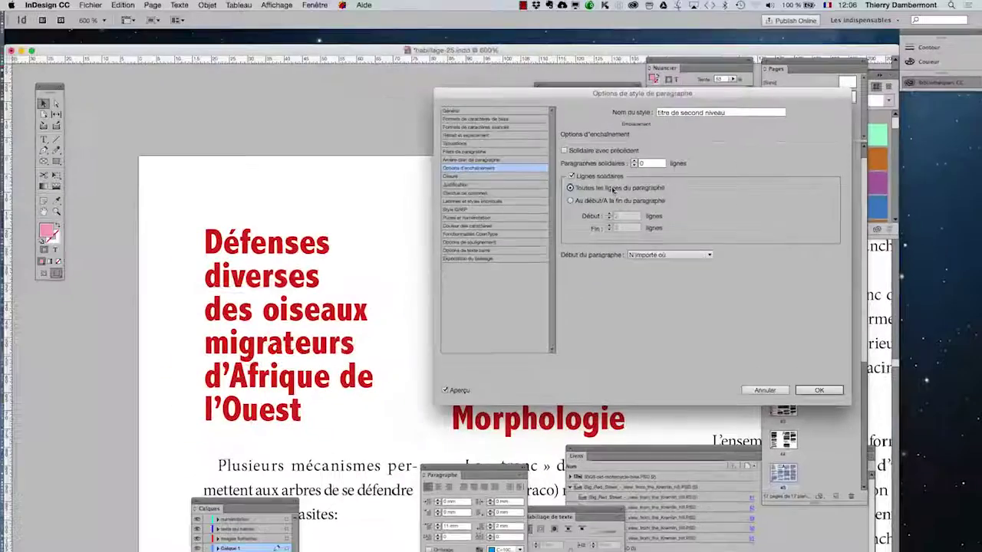
left_click_drag(523, 96, 226, 93)
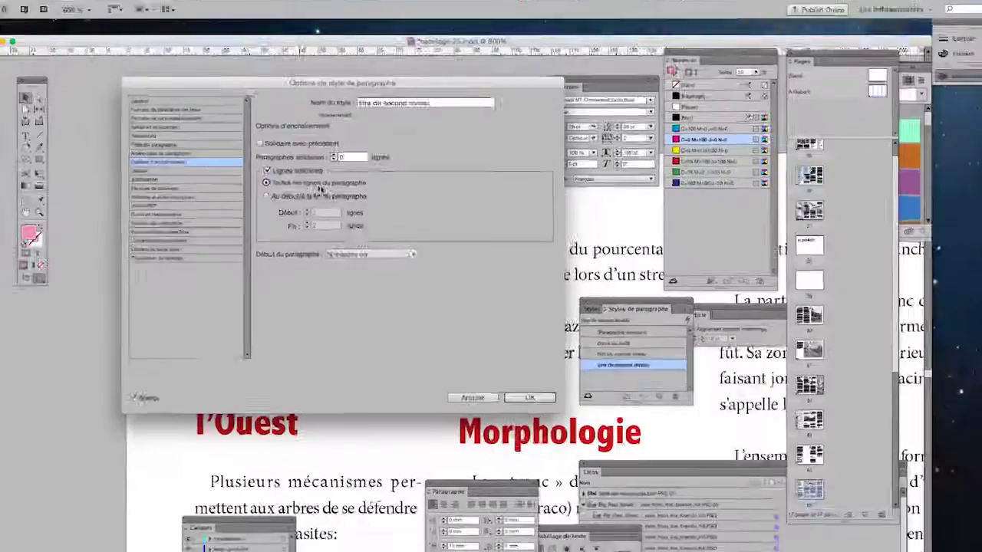
left_click(529, 397)
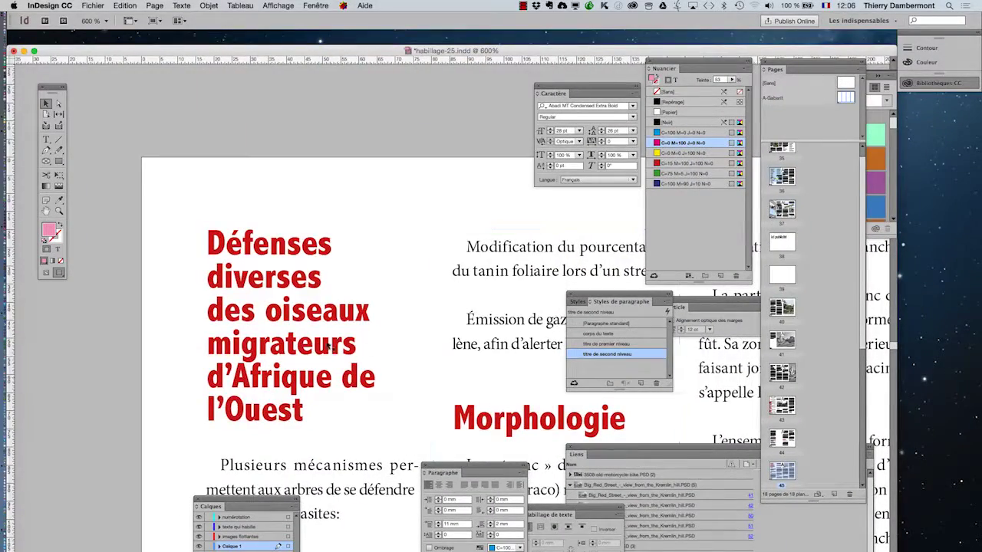
- Examine the layout of page 45 at 200 % to check where the Défenses diverses heading is placed
key("super+minus")
key("super+minus")
key("super+minus")
key("super+minus")
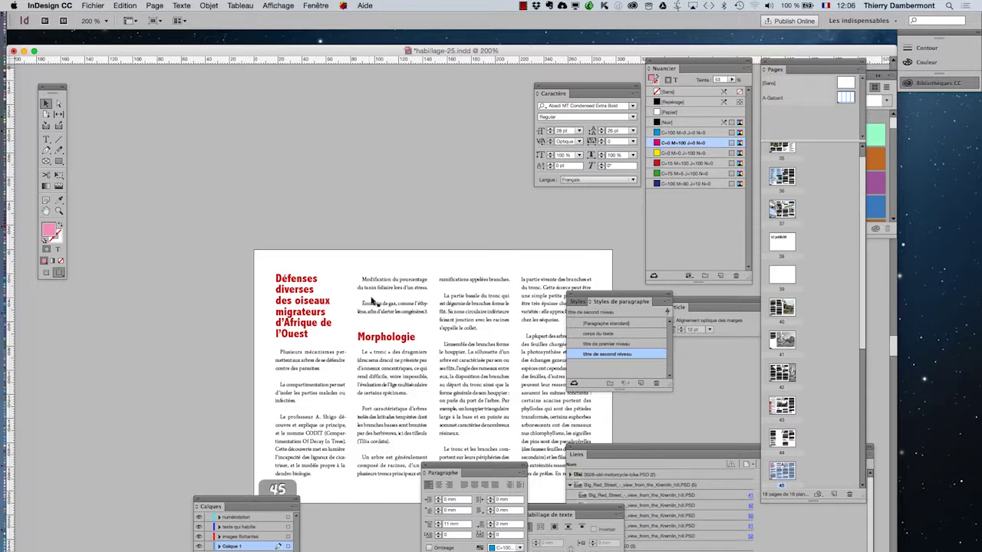
left_click(46, 211)
left_click_drag(392, 255, 310, 249)
scroll(376, 221, "down", 3)
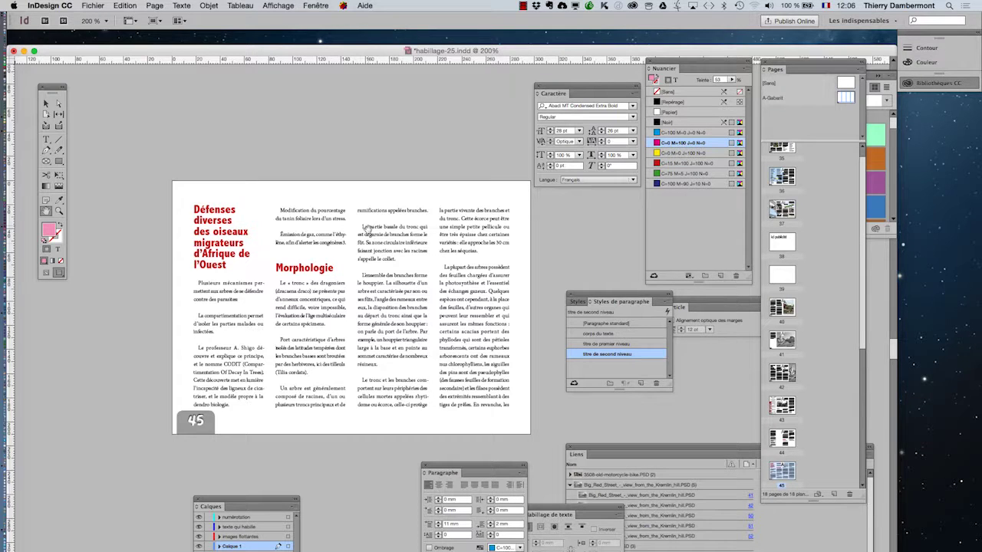
scroll(409, 322, "up", 5)
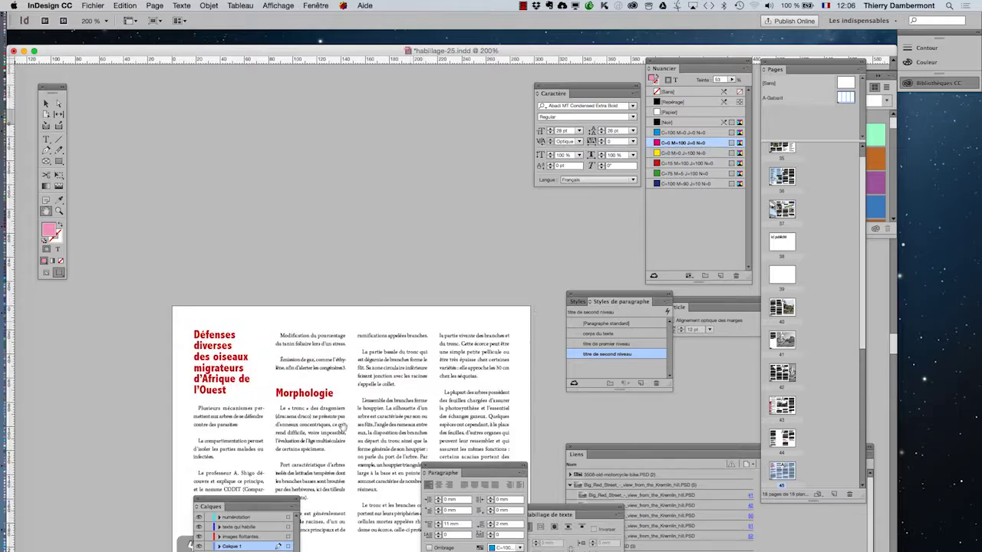